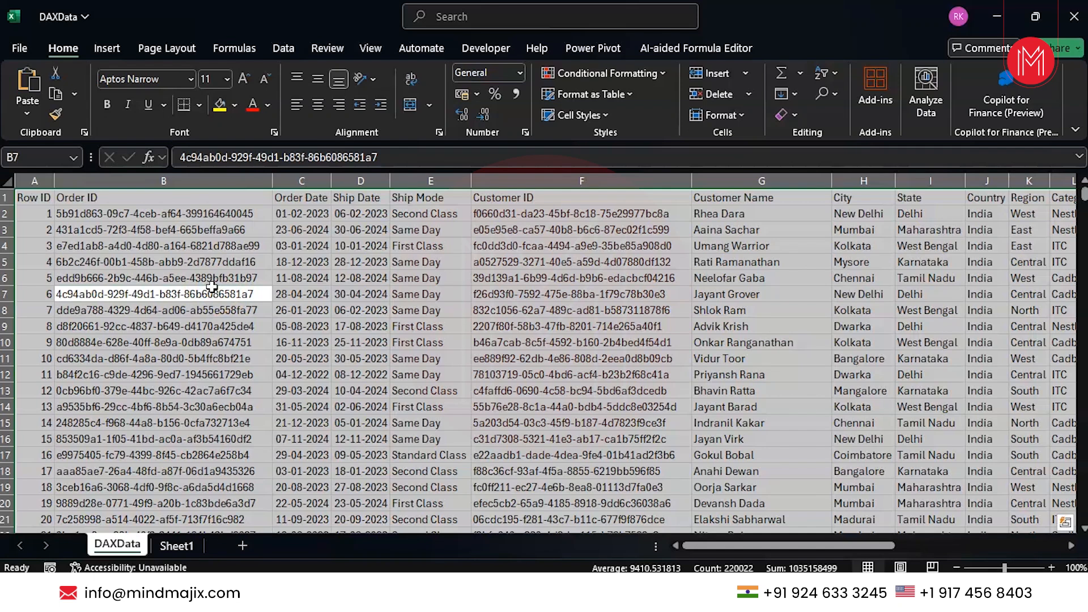
Add Sheet2, paste the copied order data transposed into A1, and autofit column A
click(243, 545)
right_click(37, 196)
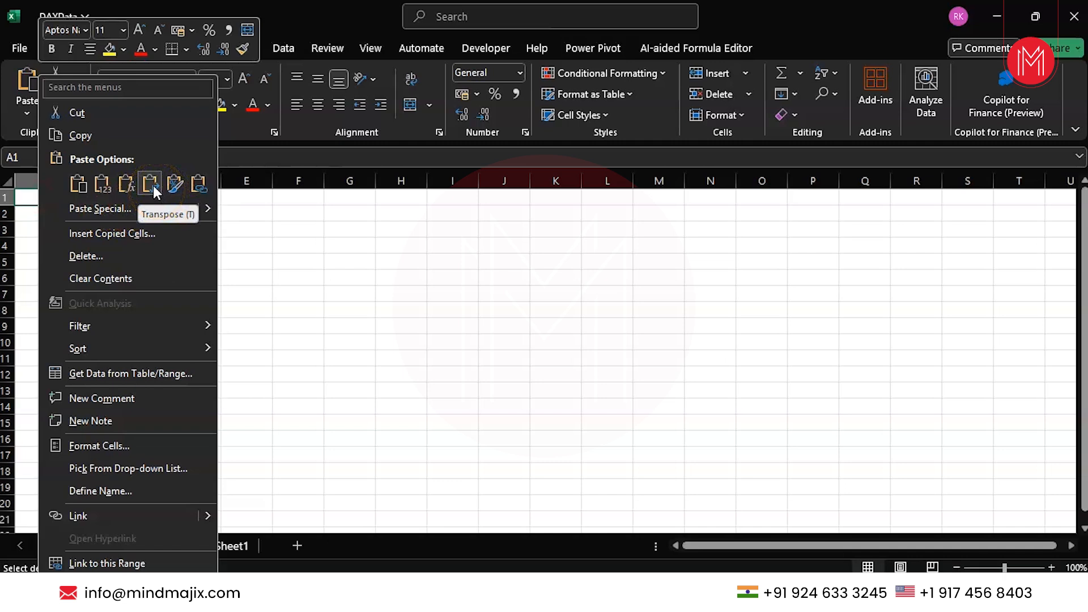
click(153, 185)
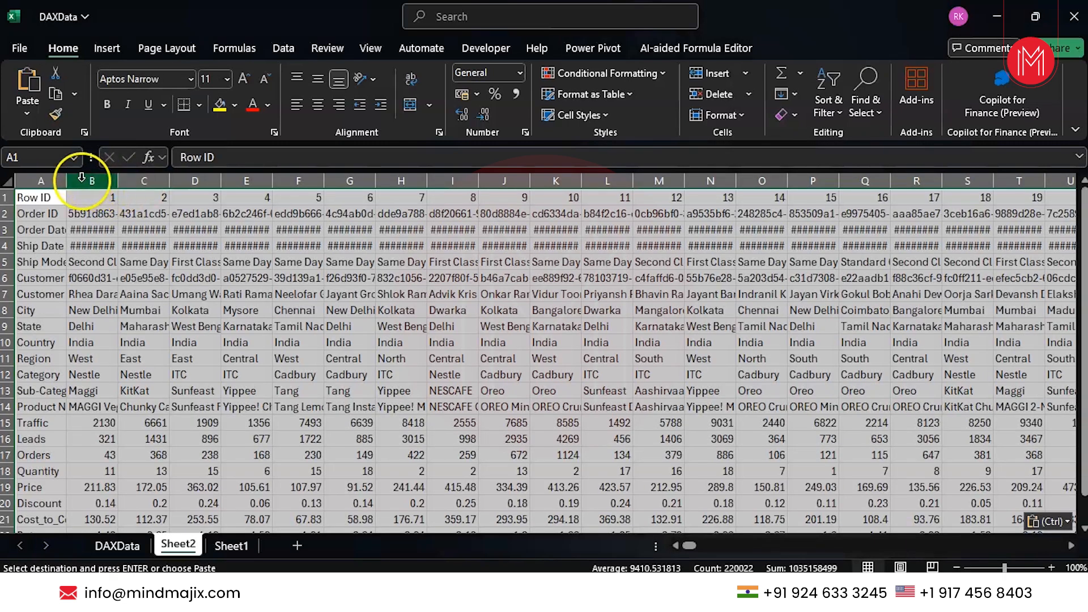
click(76, 246)
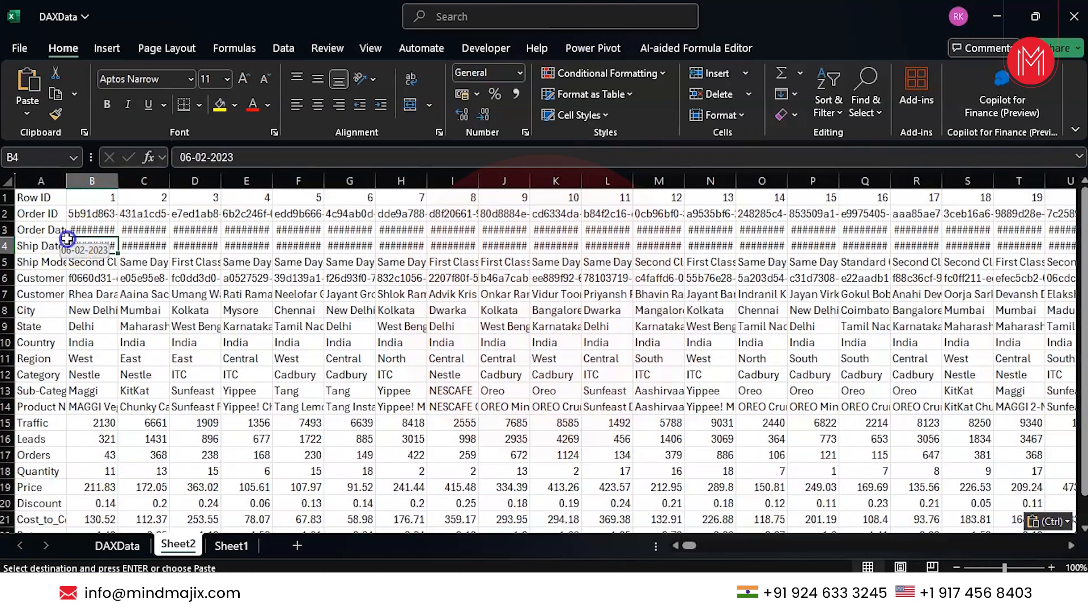
double_click(67, 183)
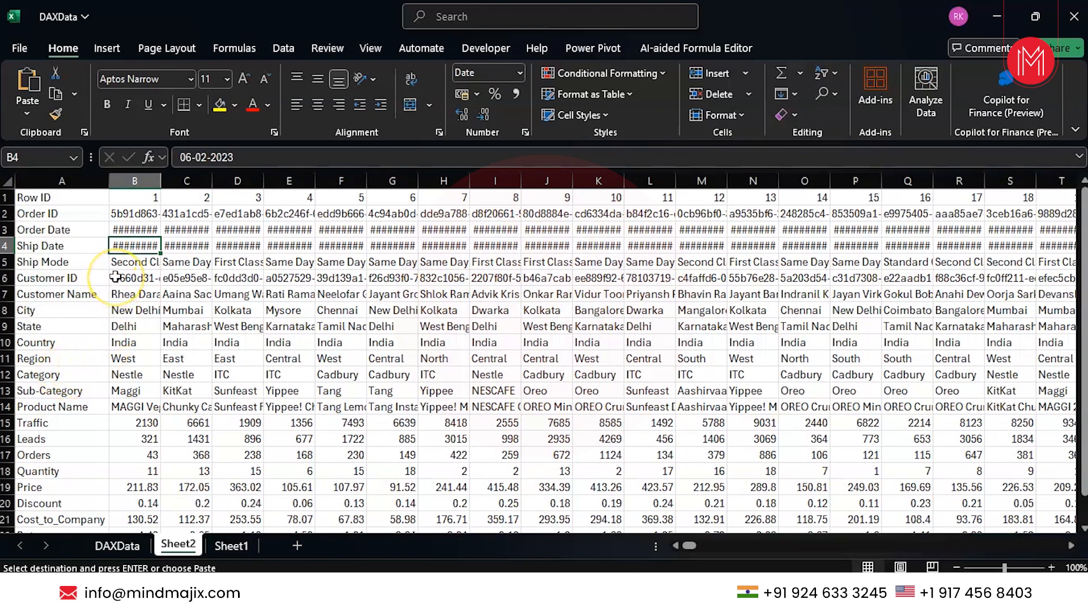
Select the whole of Sheet2 and autofit every column to its contents
click(63, 261)
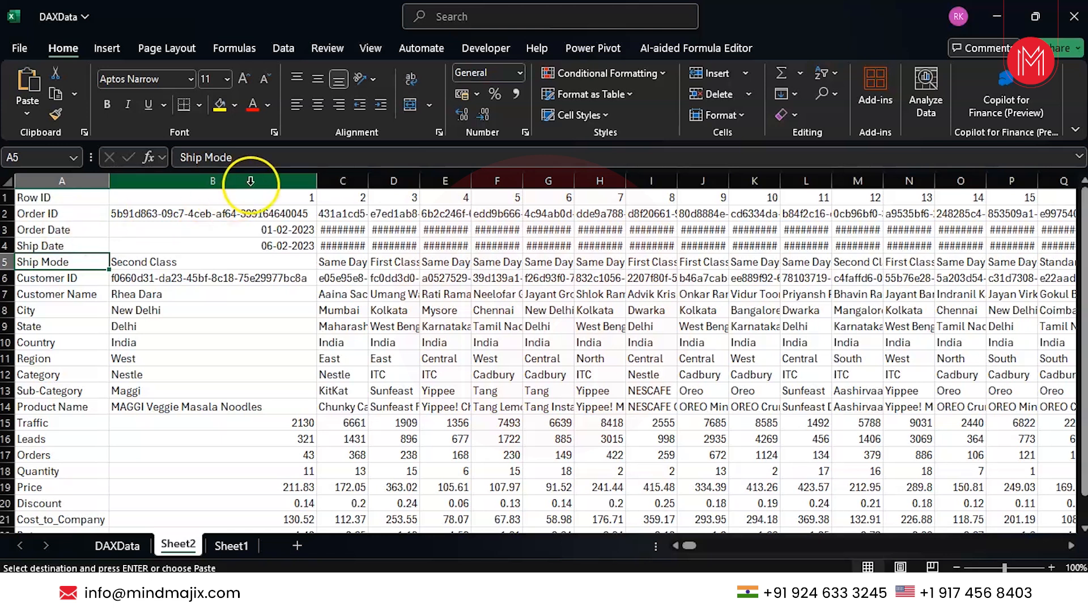
click(237, 197)
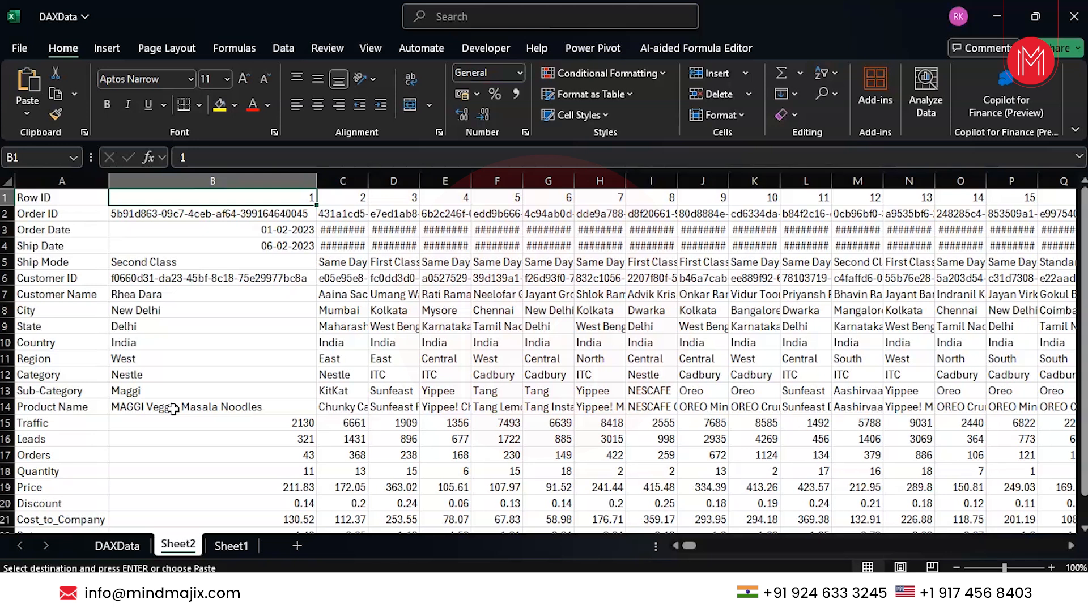
click(327, 374)
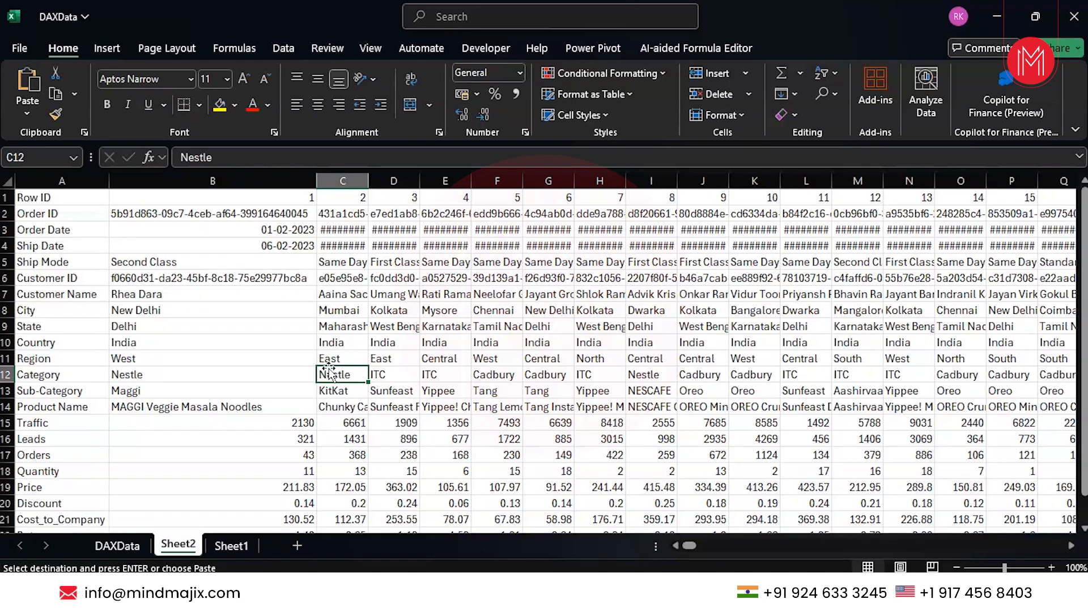
key(ctrl+a)
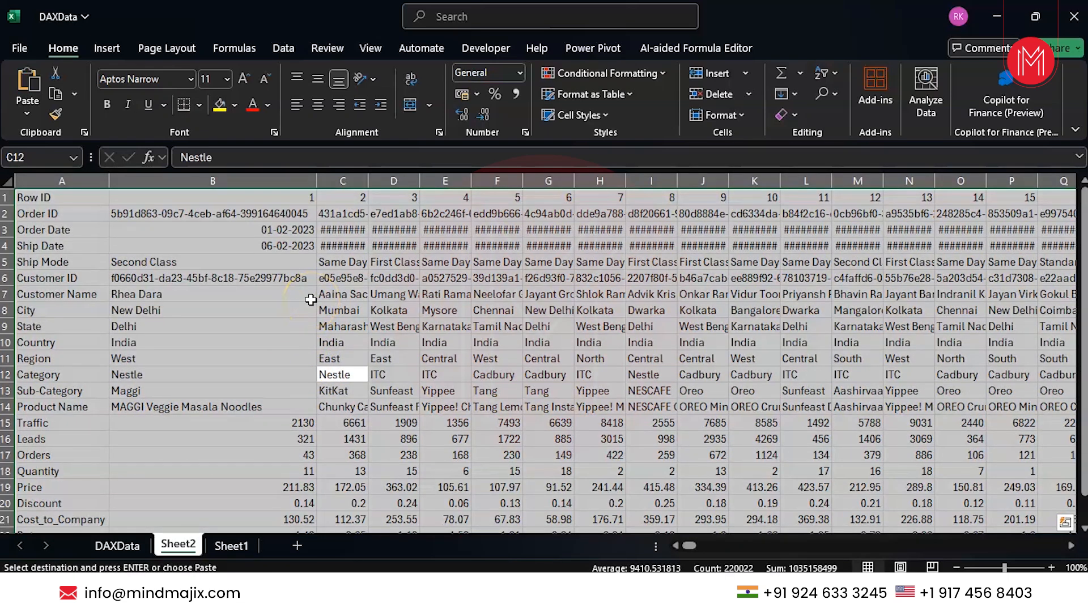
key(alt)
key(h)
key(o)
key(i)
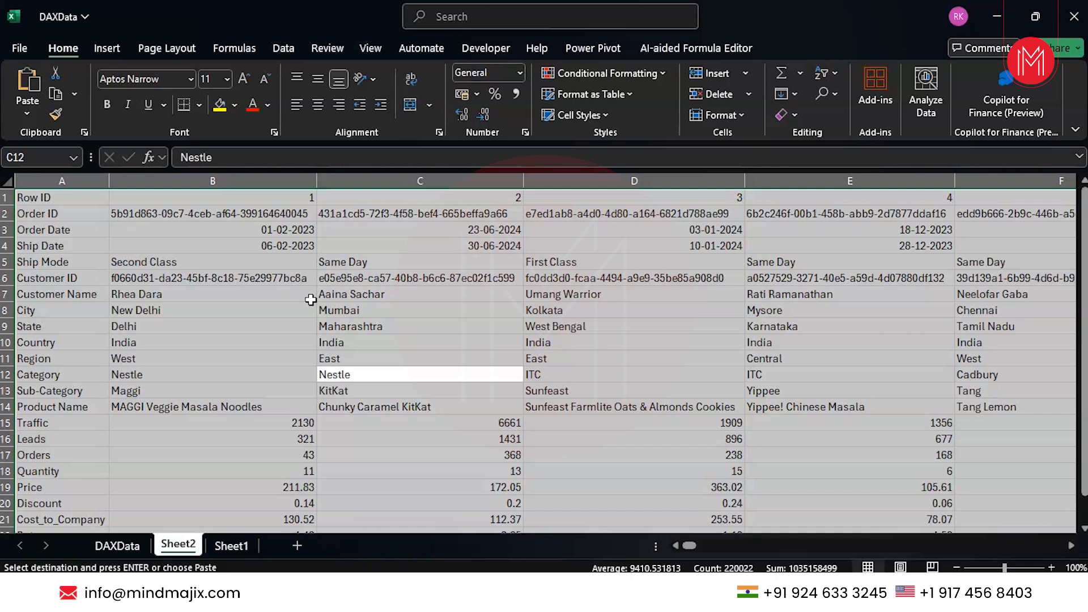
Apply percentage format to the sheet and overwrite C12 with a customer name
key(ctrl+shift+5)
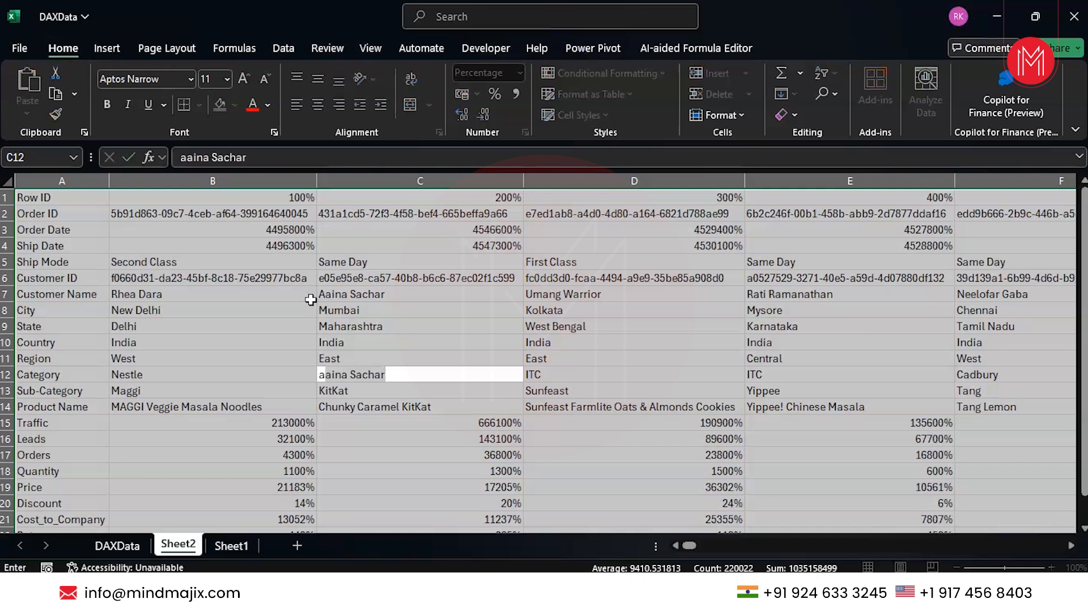
click(233, 386)
scroll(244, 435, down, 4)
scroll(243, 435, up, 4)
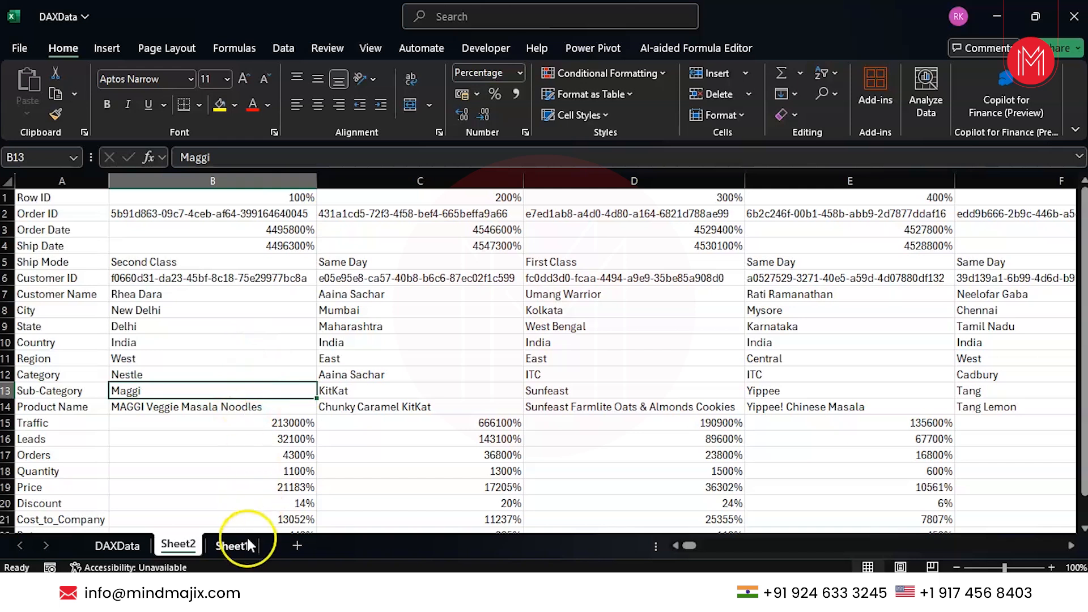
Copy Sheet1's labels B3:B8 into G3 and autofit column G to fit Customer Name
click(128, 546)
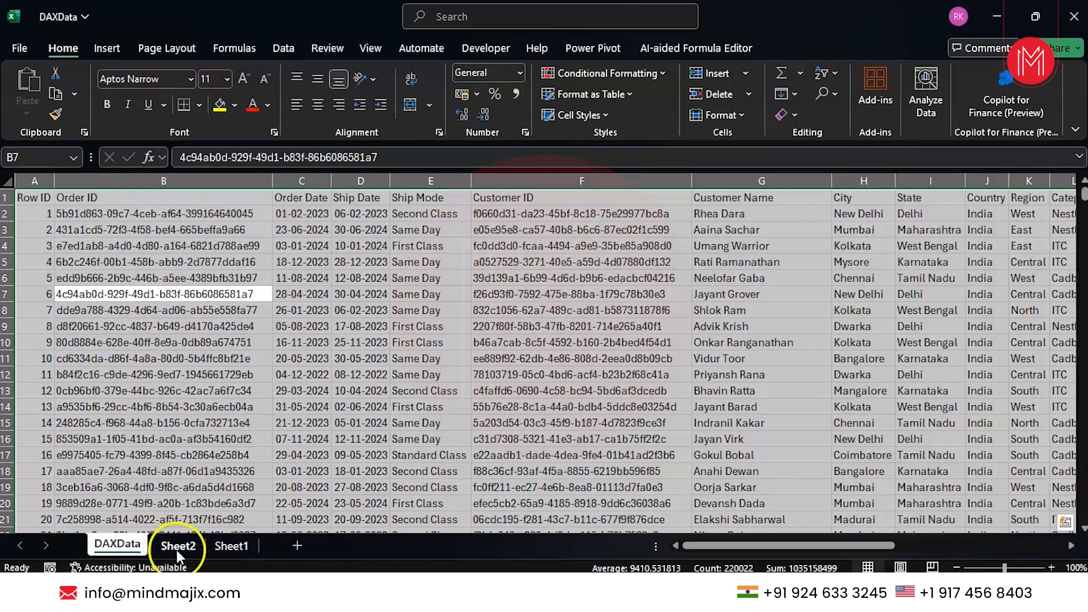
click(177, 546)
click(231, 544)
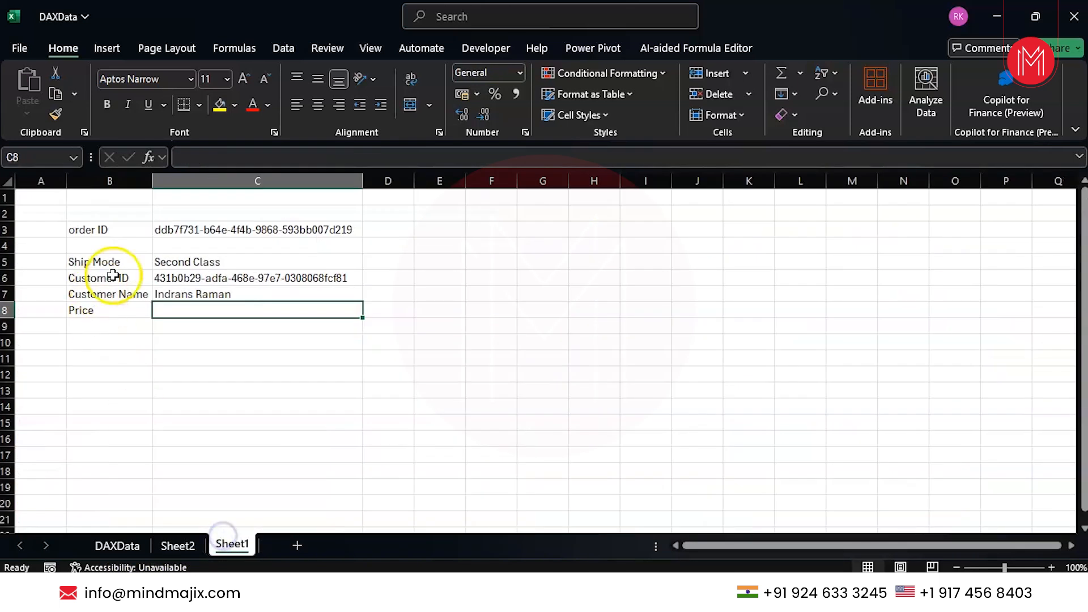
drag(89, 227, 90, 308)
key(ctrl+c)
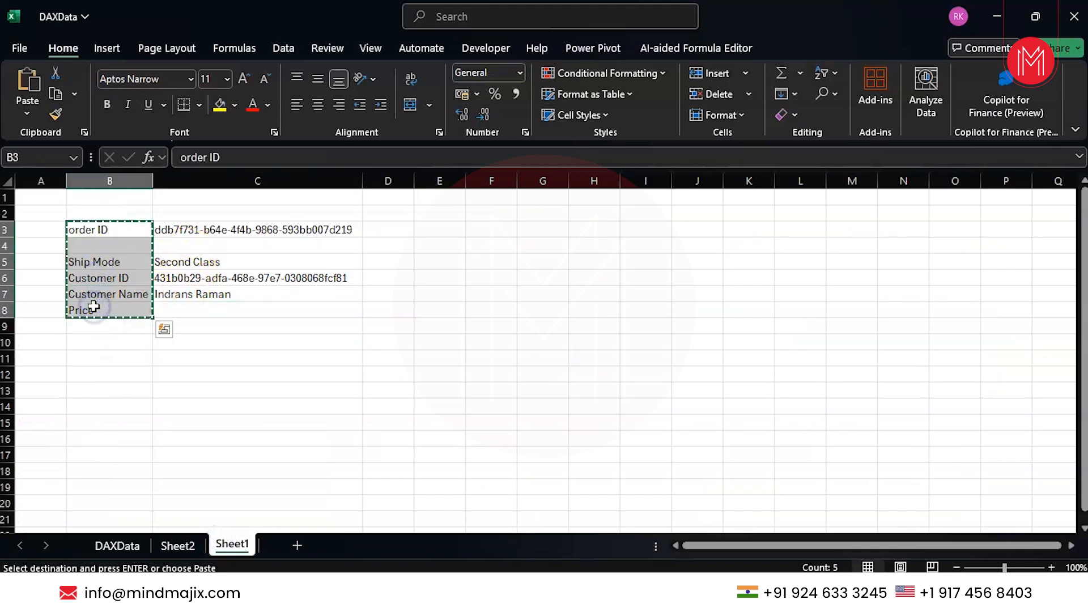
click(525, 230)
key(ctrl+v)
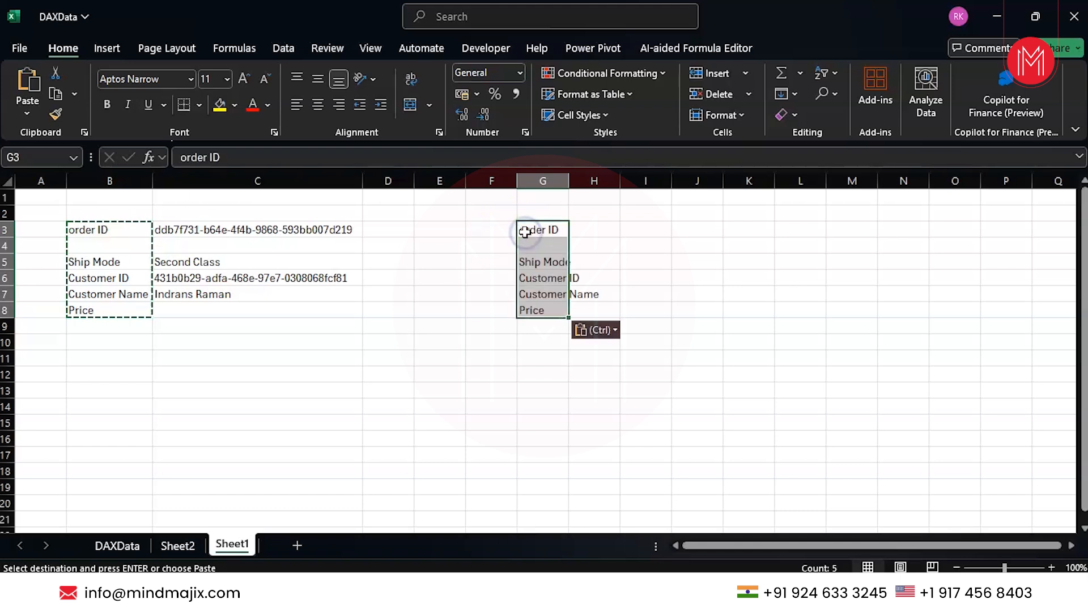
click(598, 234)
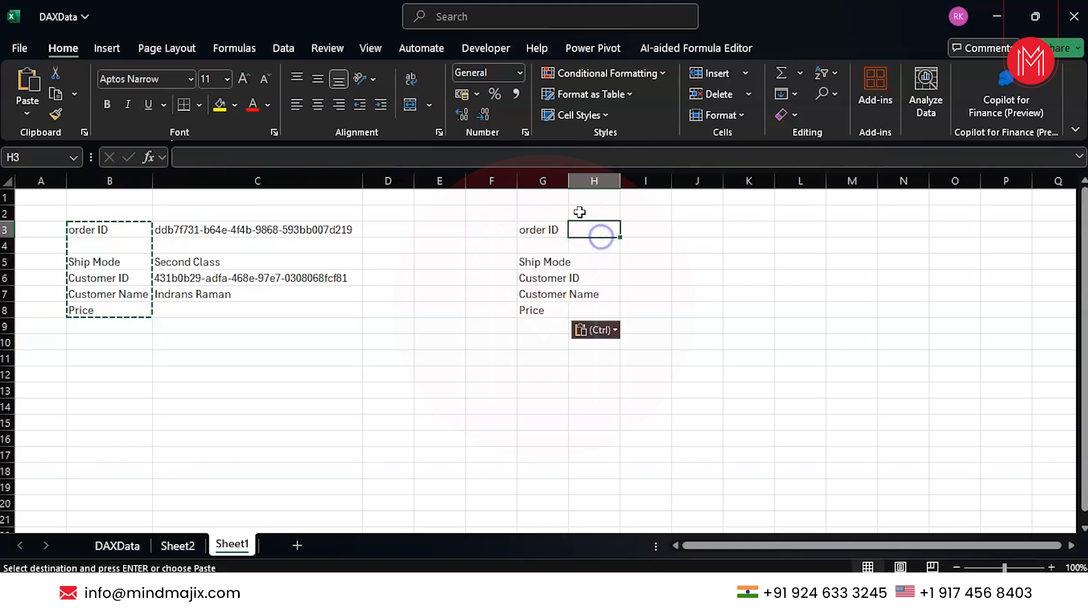
double_click(568, 181)
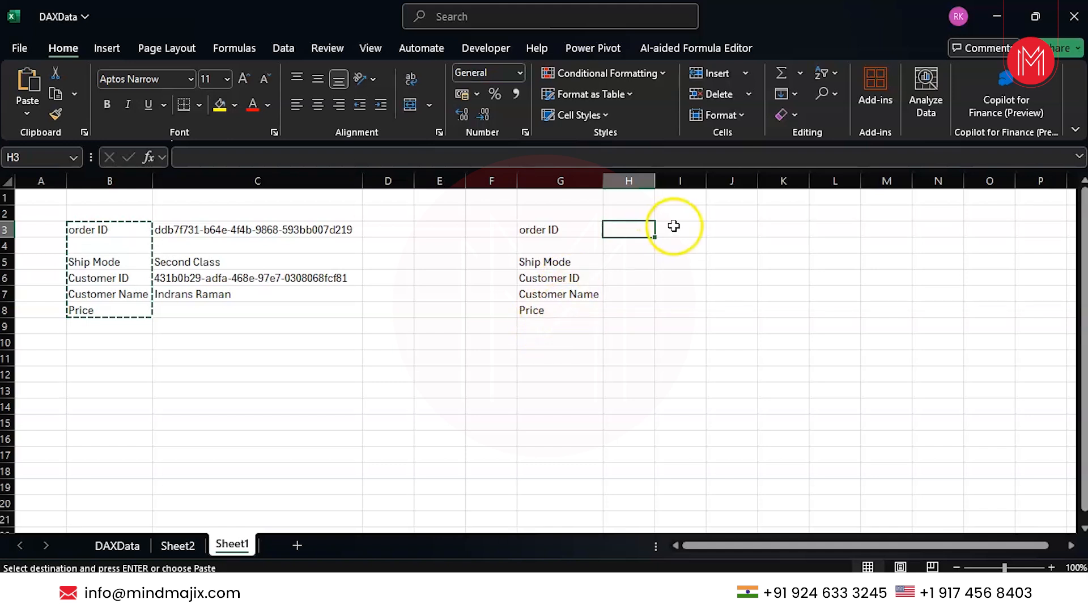
Copy the order ID from C3 into H3
click(297, 229)
key(ctrl+c)
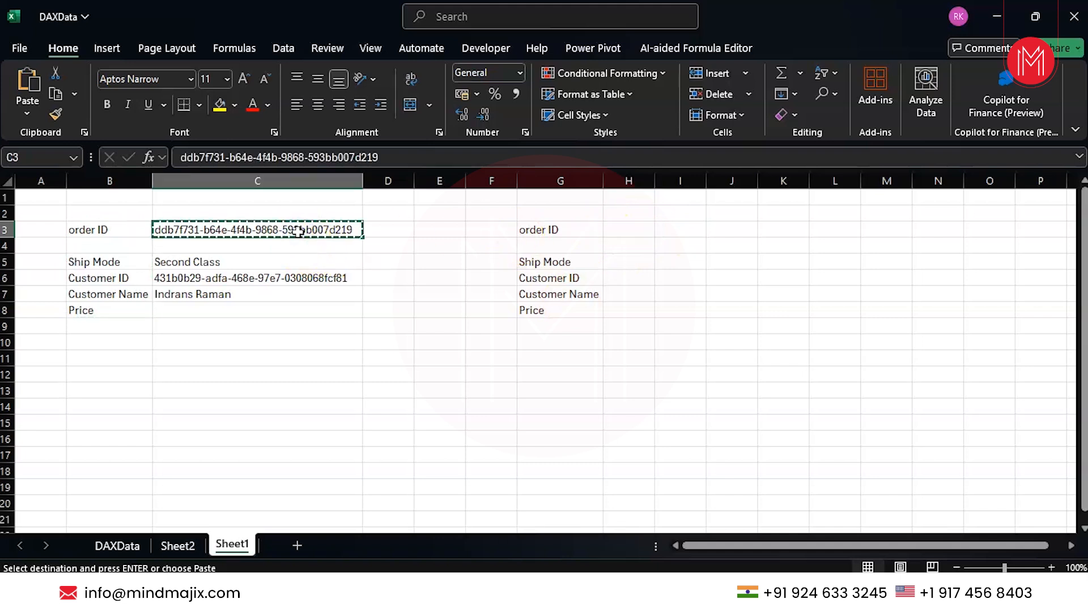
click(649, 230)
key(ctrl+v)
Start an HLOOKUP in H5 with H3 as lookup value and Sheet2 rows 2:5 as table
click(621, 260)
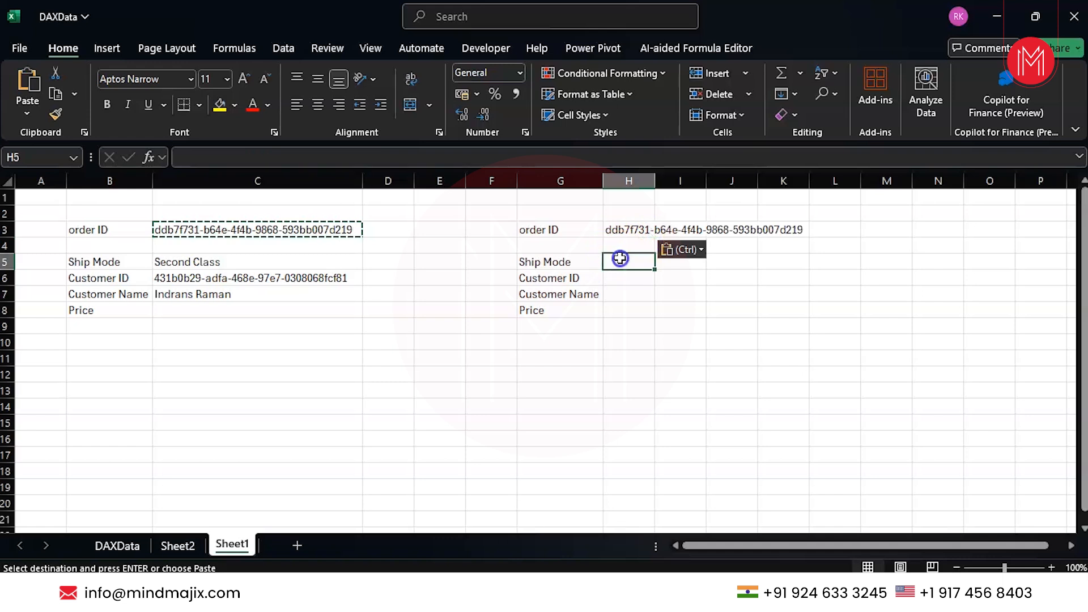
text(=)
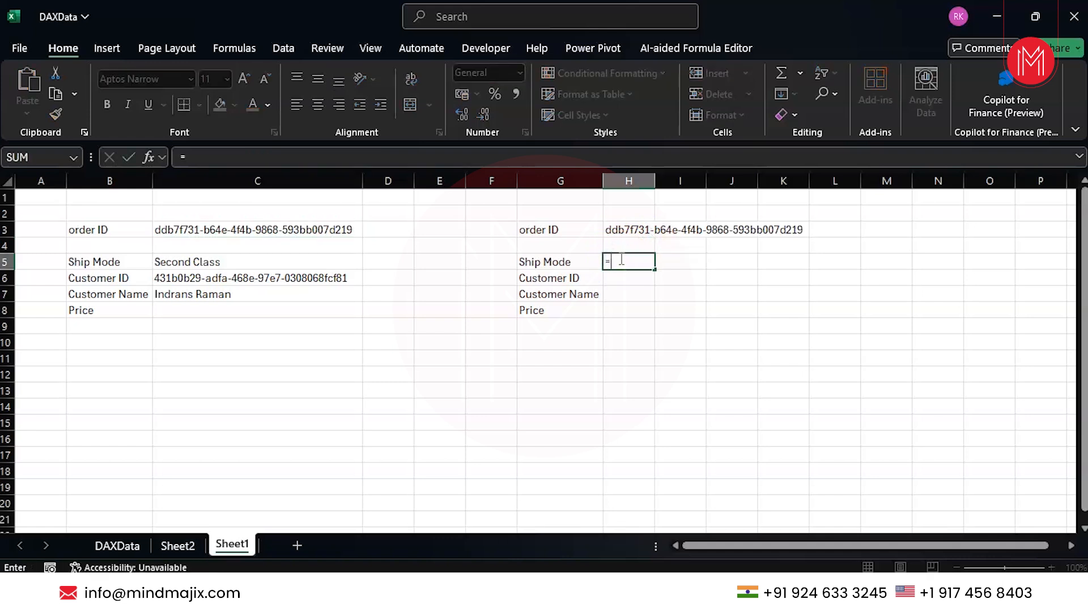
text(hlo)
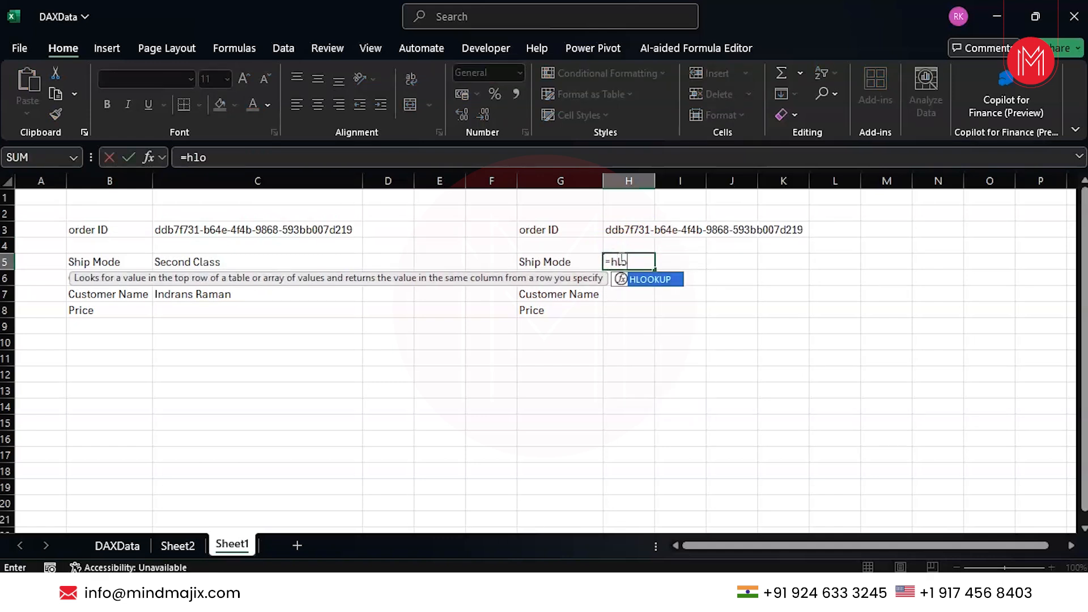
key(Tab)
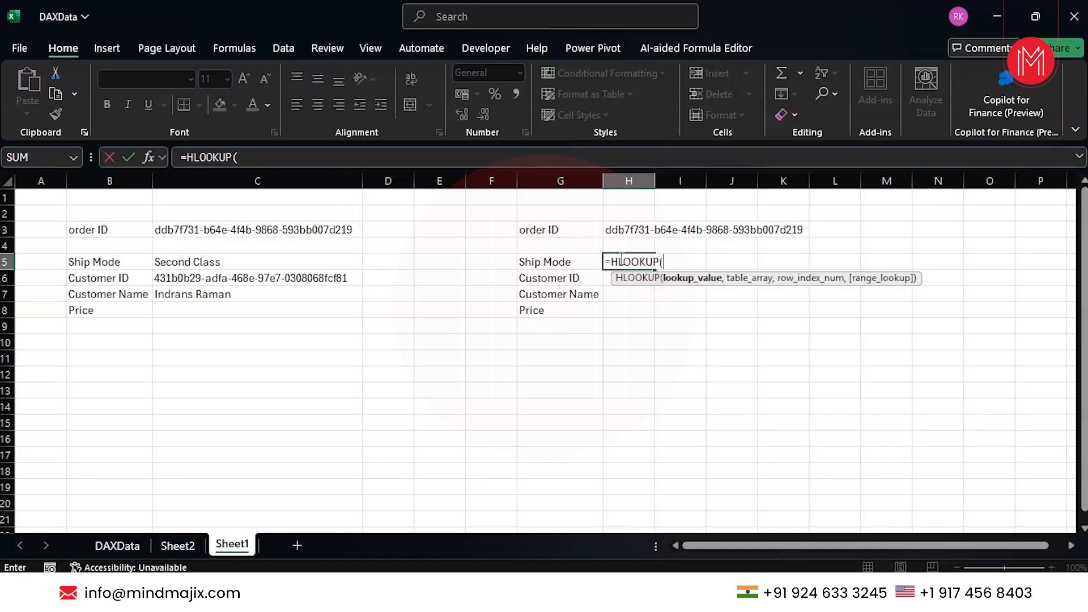
click(626, 228)
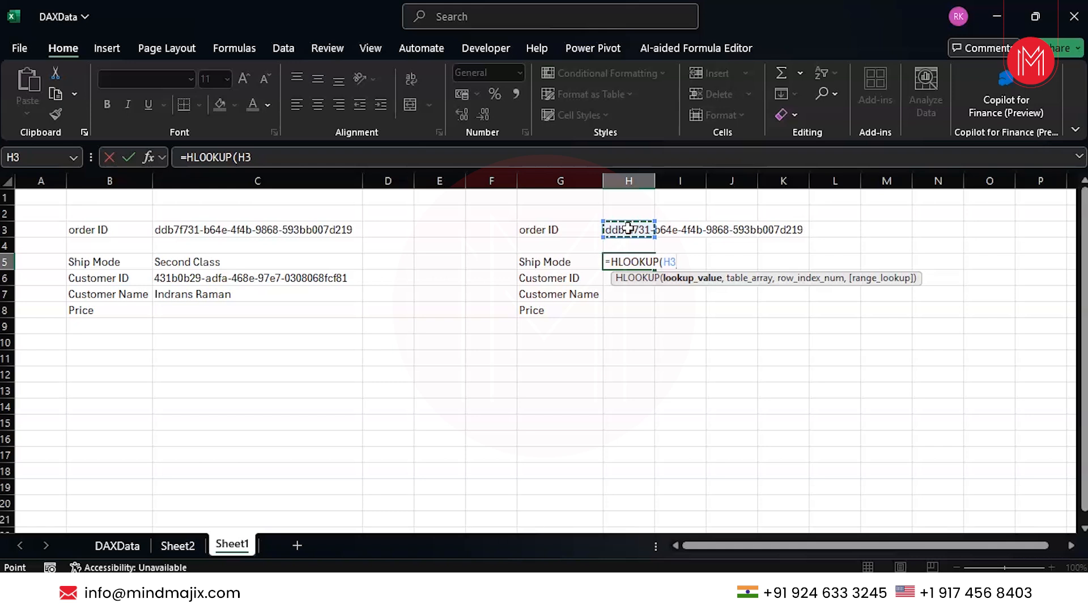
text(,)
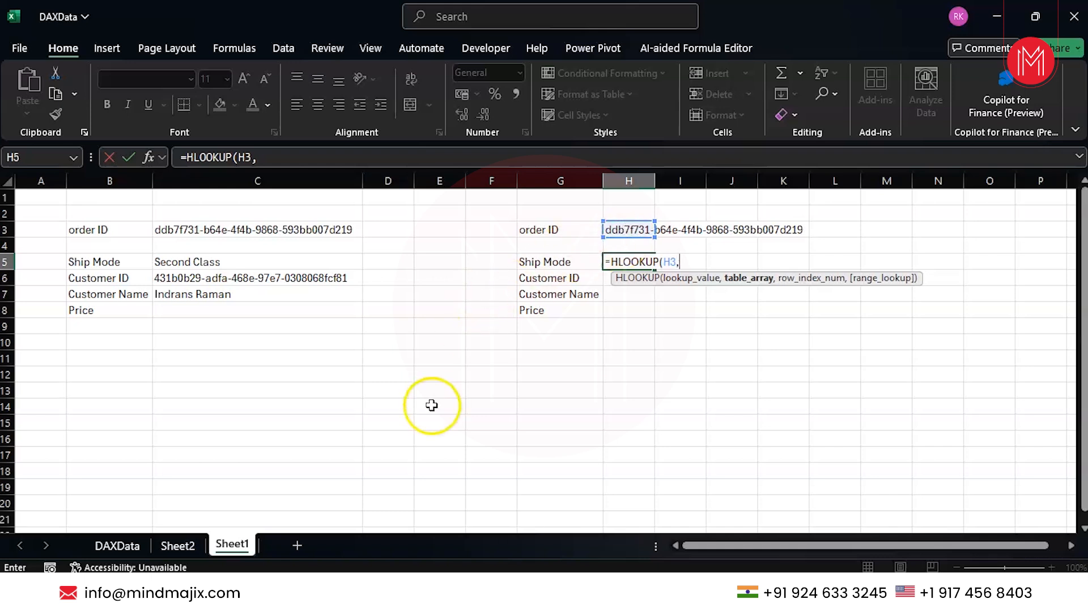
click(183, 548)
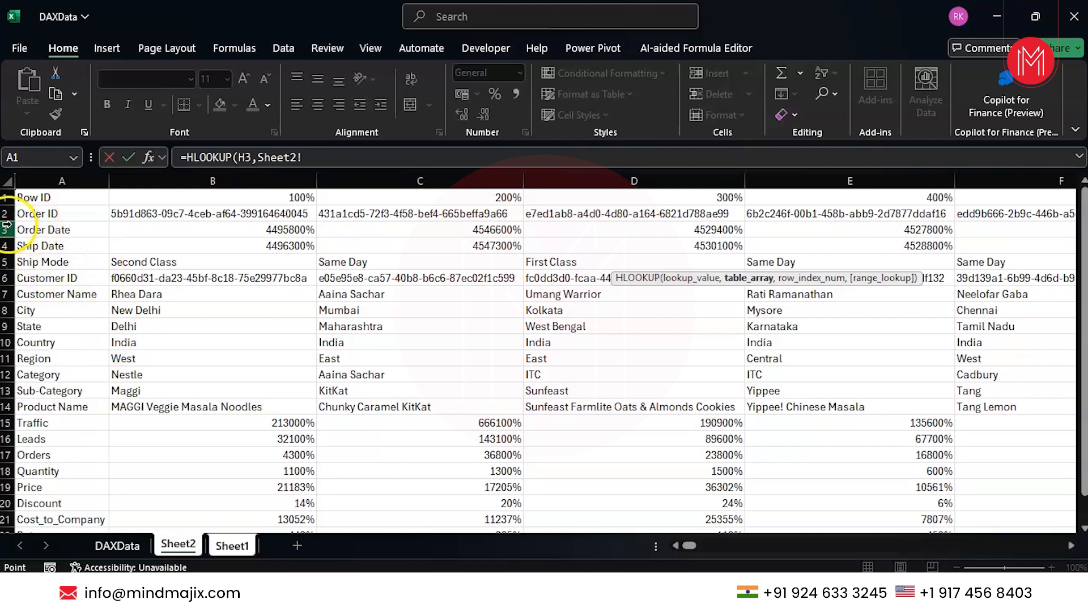
click(223, 546)
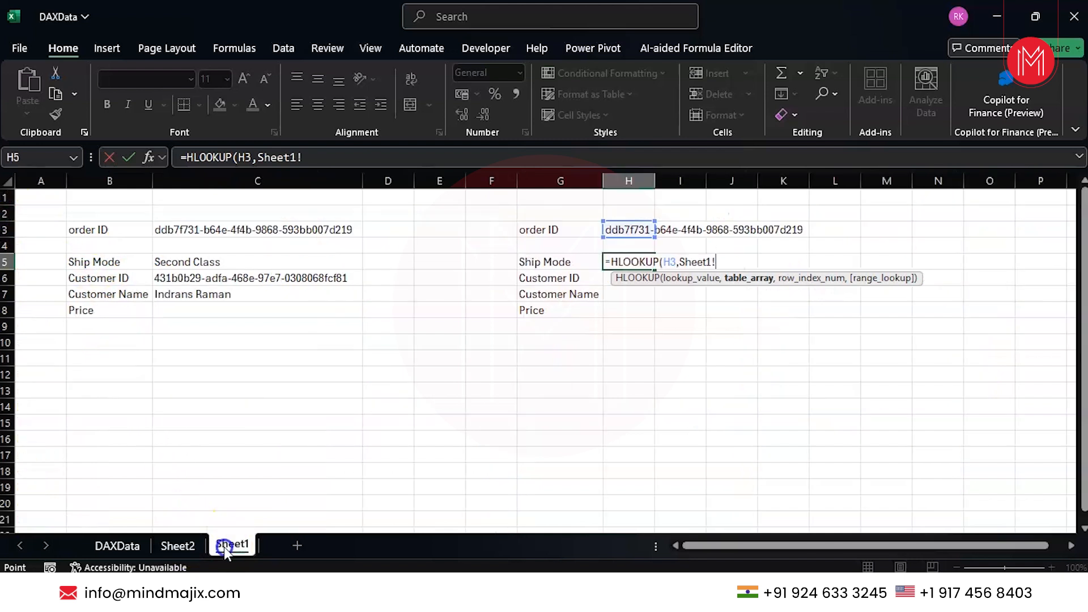
click(173, 548)
click(9, 214)
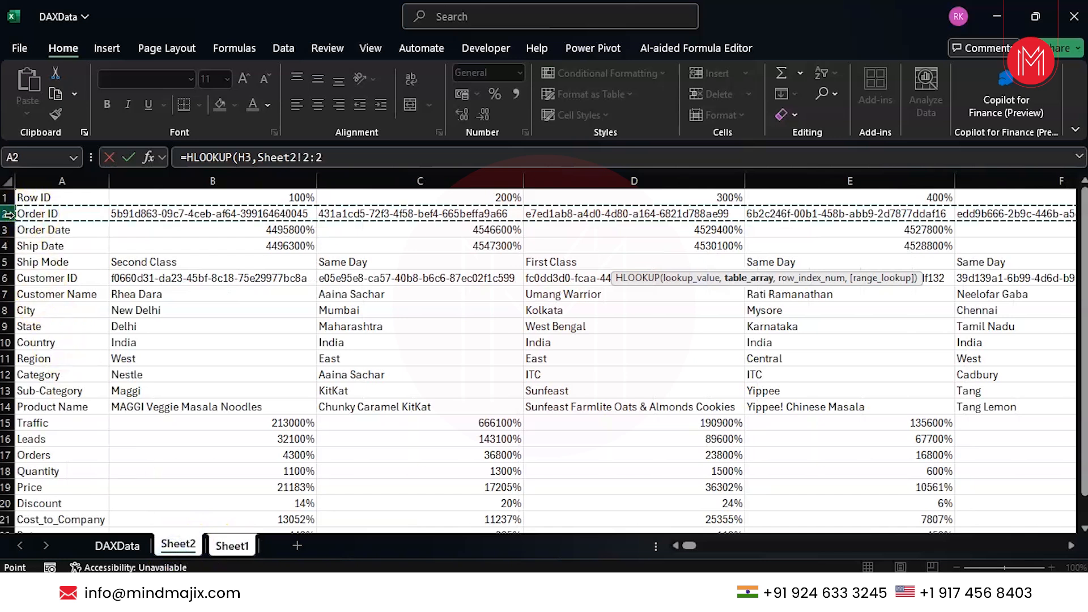
drag(9, 214, 9, 265)
Finish the Ship Mode formula with row index 4 and FALSE exact match, and enter it
text(,)
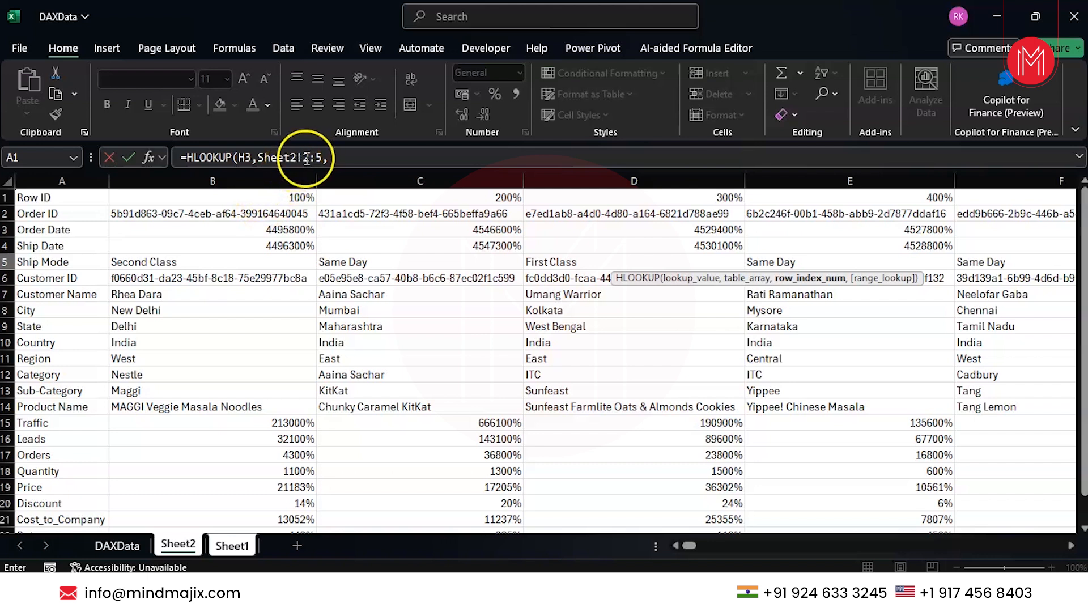
text(2)
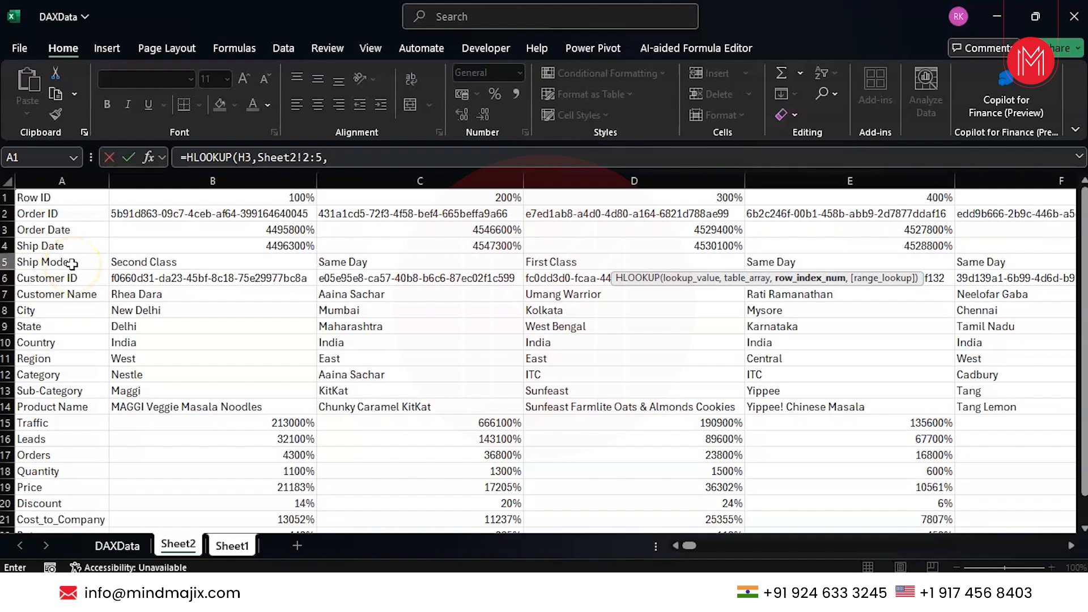
click(340, 162)
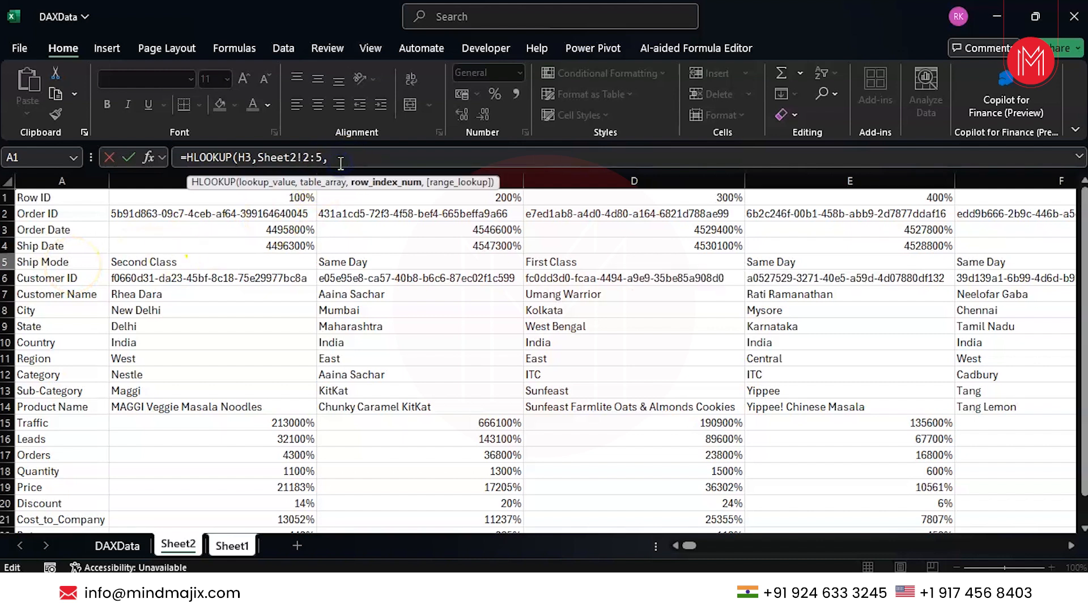
text(4,)
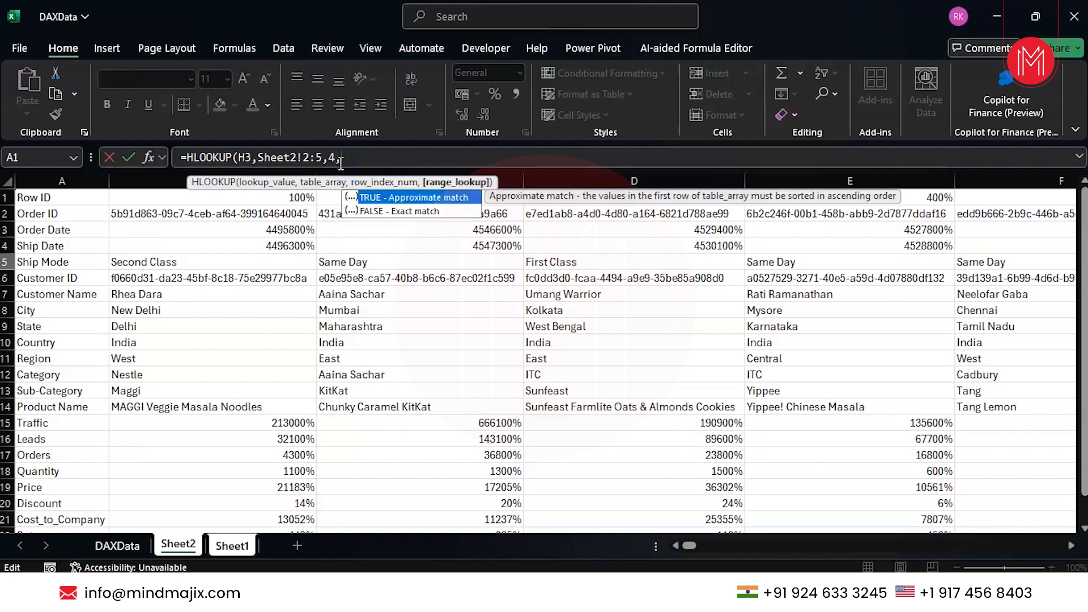
key(Down)
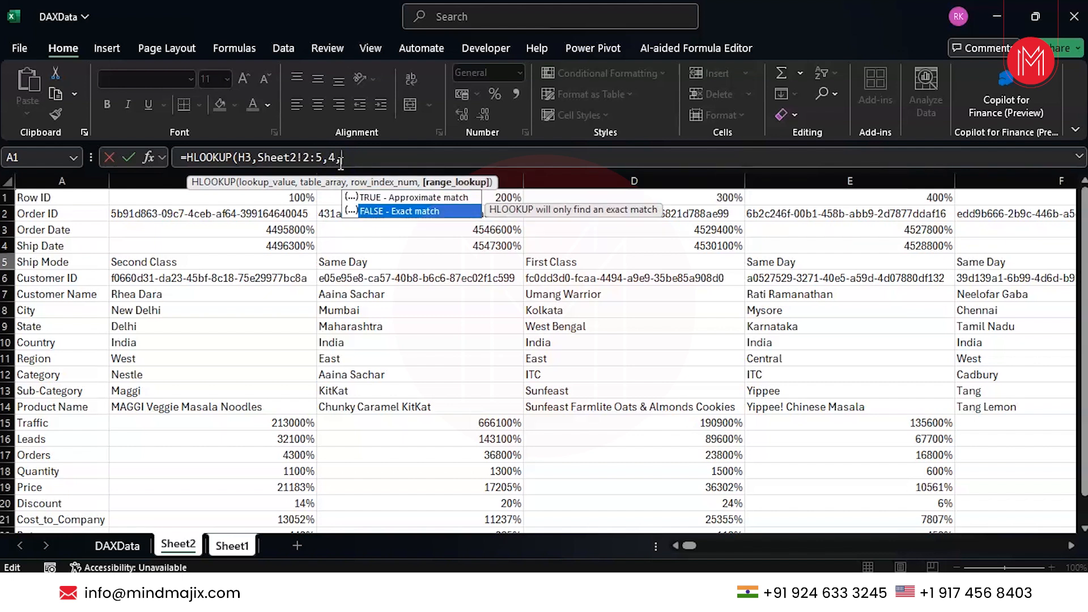
key(Tab)
text())
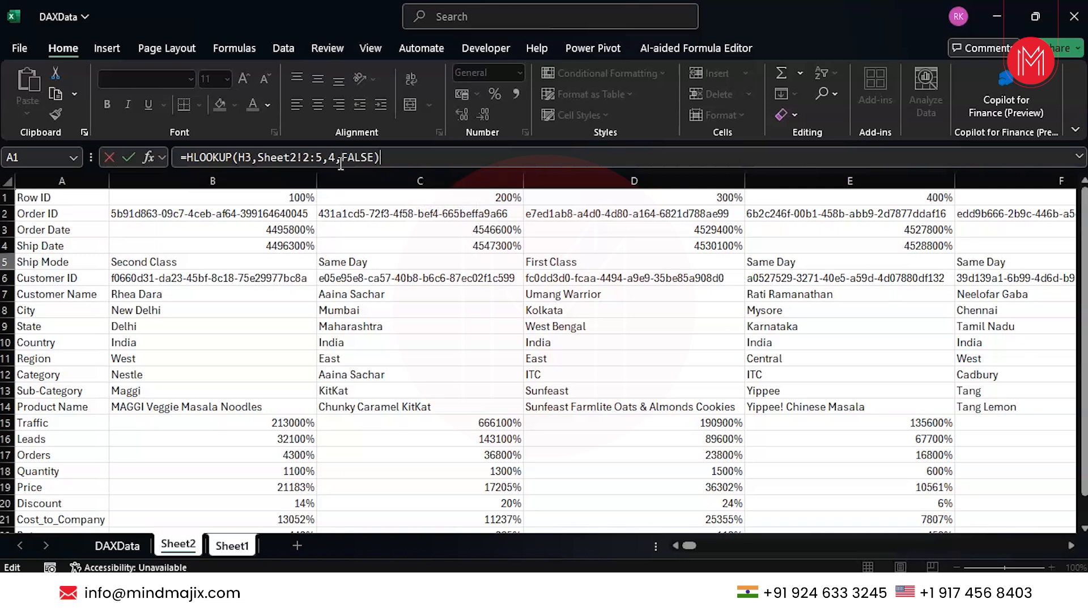
key(Return)
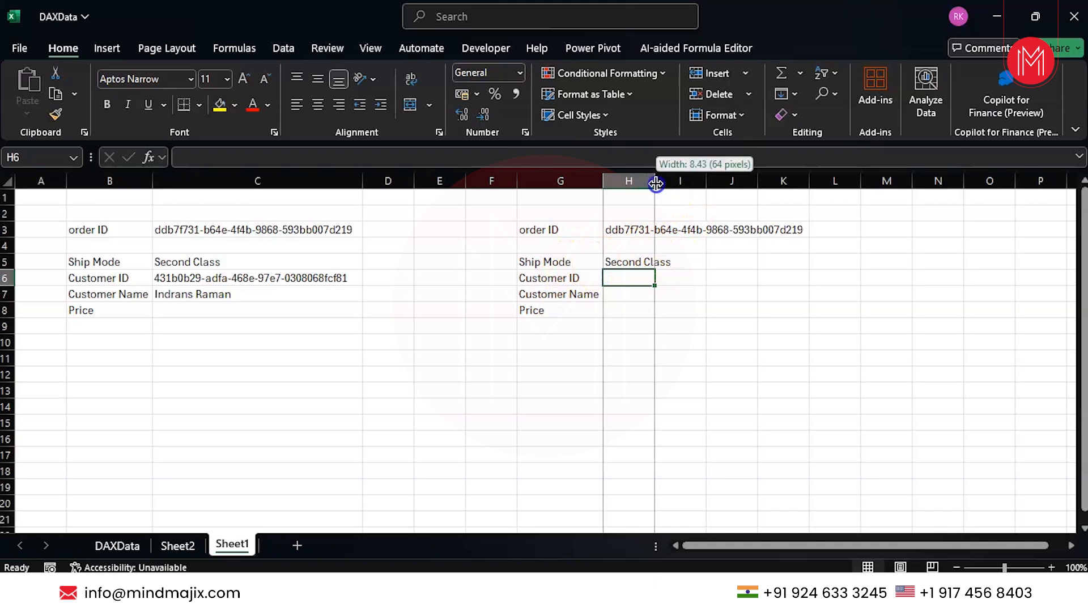
Autofit column H and write the Customer ID formula =HLOOKUP(H3,Sheet2!2:6,5,0)
double_click(658, 182)
text(=hloo)
double_click(623, 299)
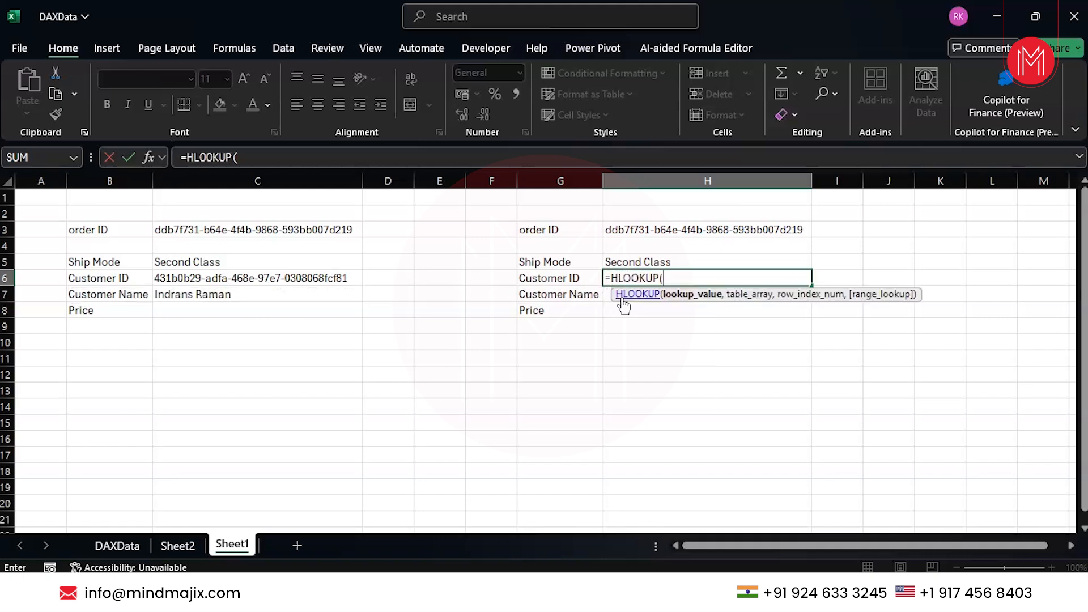
click(629, 230)
text(,)
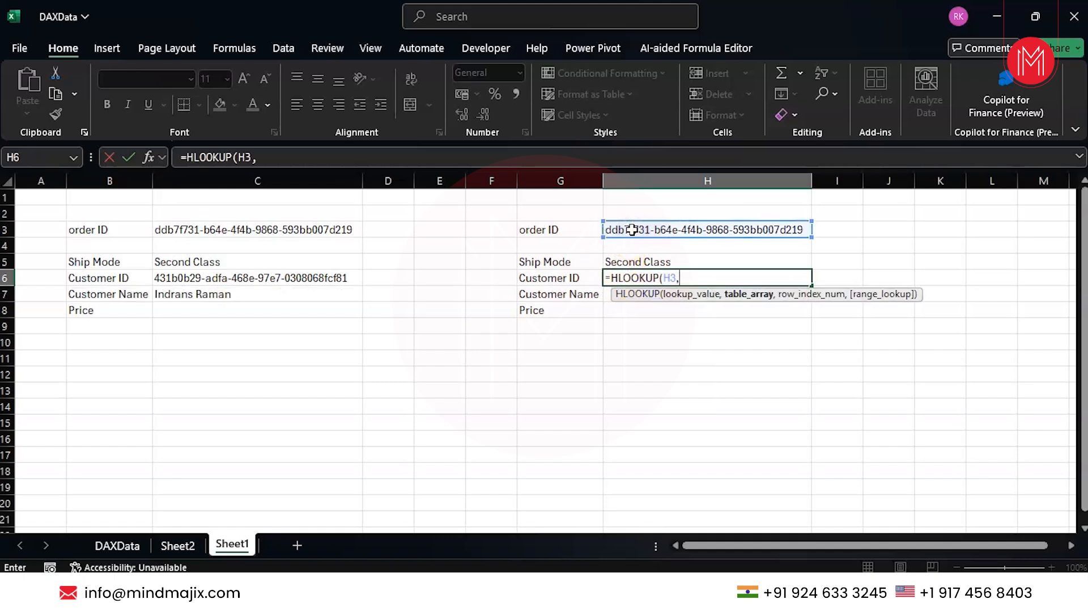
click(180, 545)
click(7, 213)
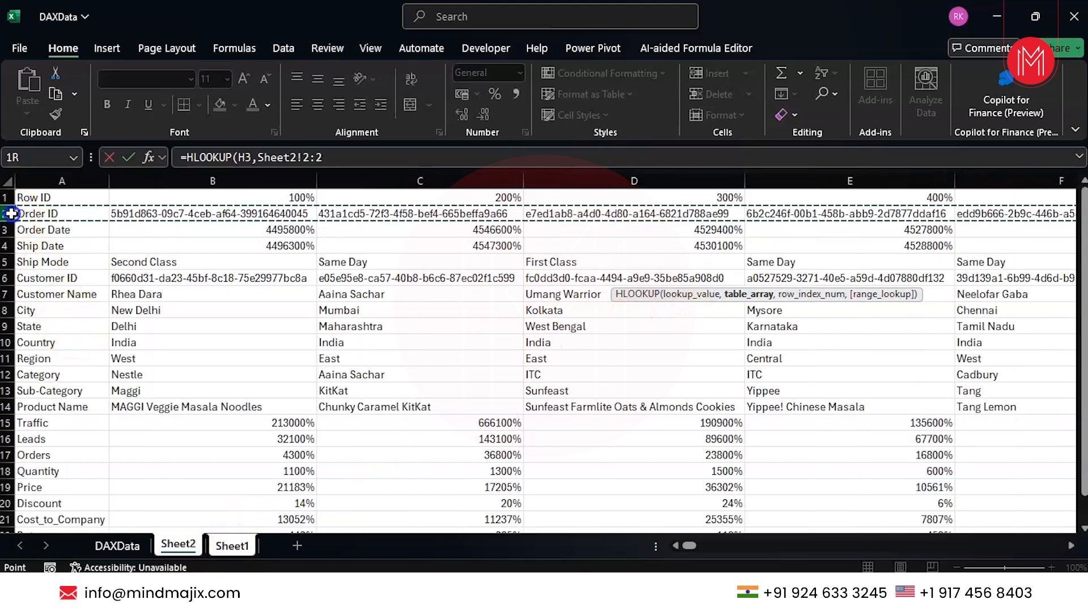
drag(7, 214, 4, 296)
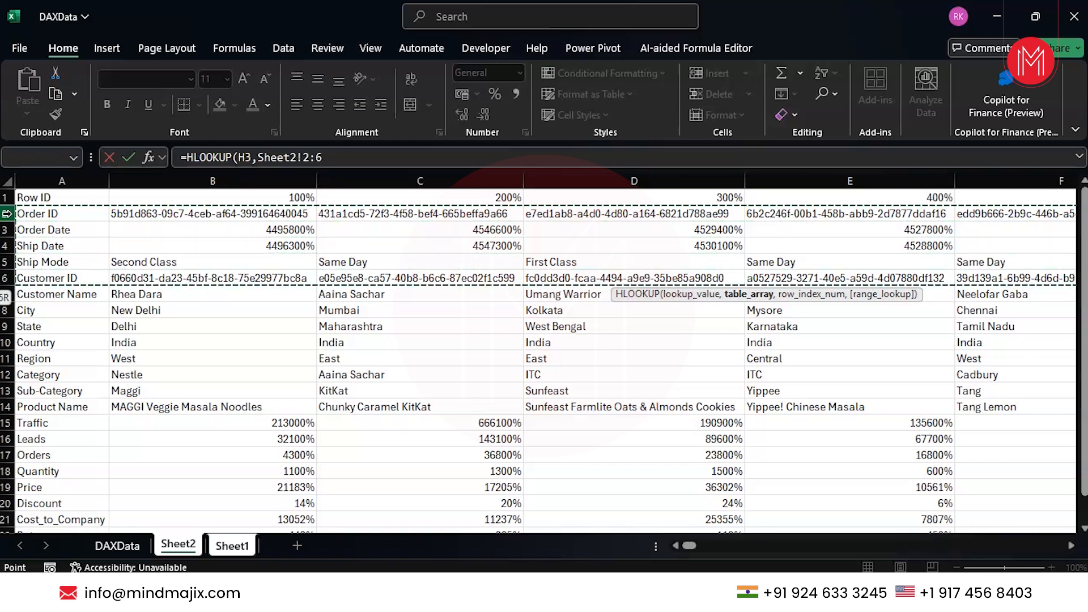
text(,)
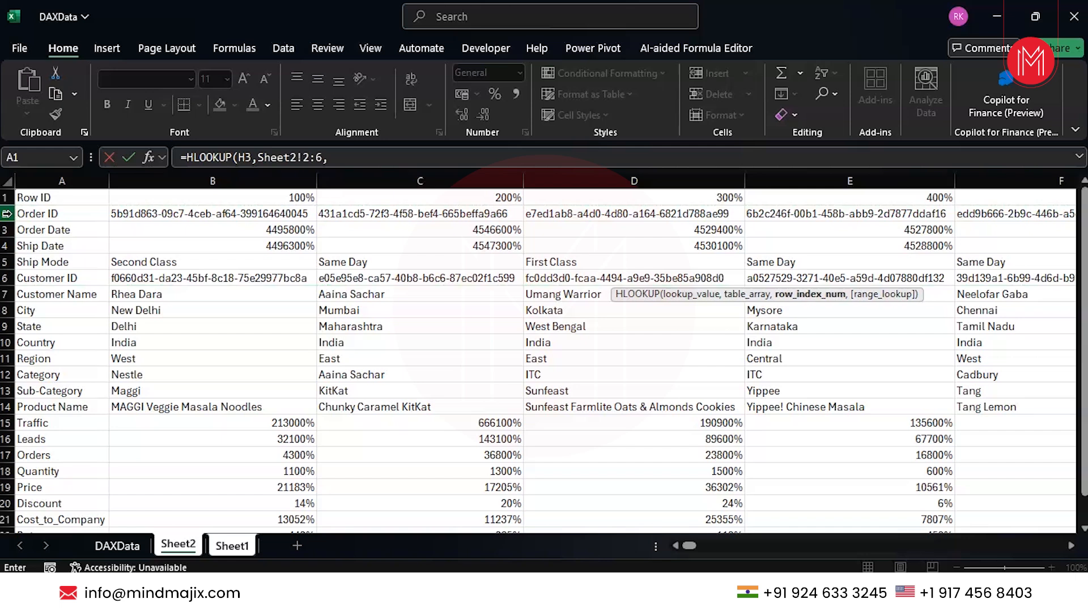
text(5,0)
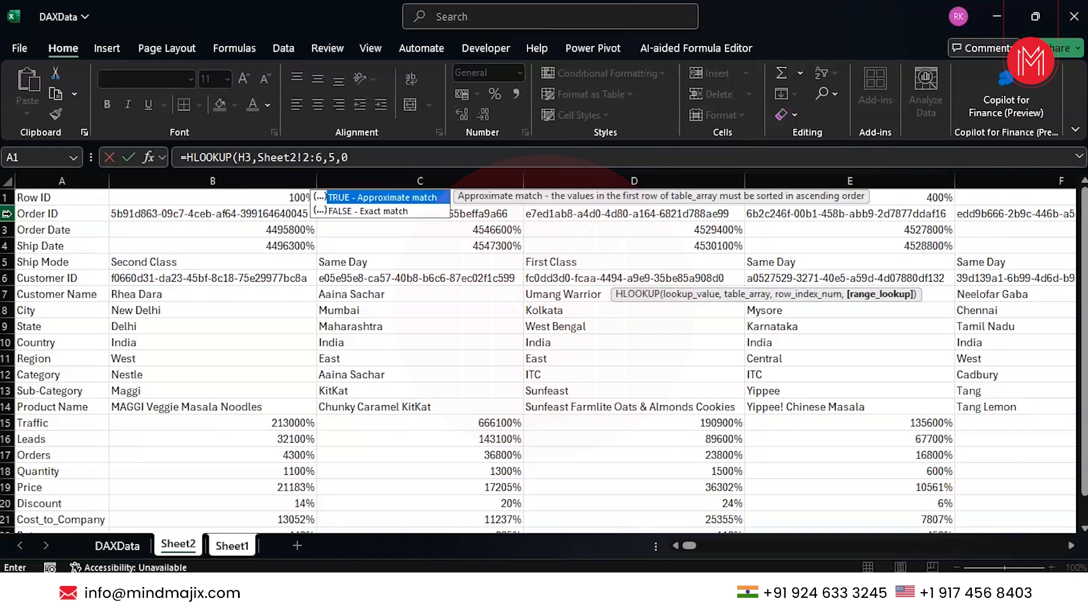
text())
Enter the Customer ID formula, then start an HLOOKUP on H3 over Sheet2 rows 2:7
key(Return)
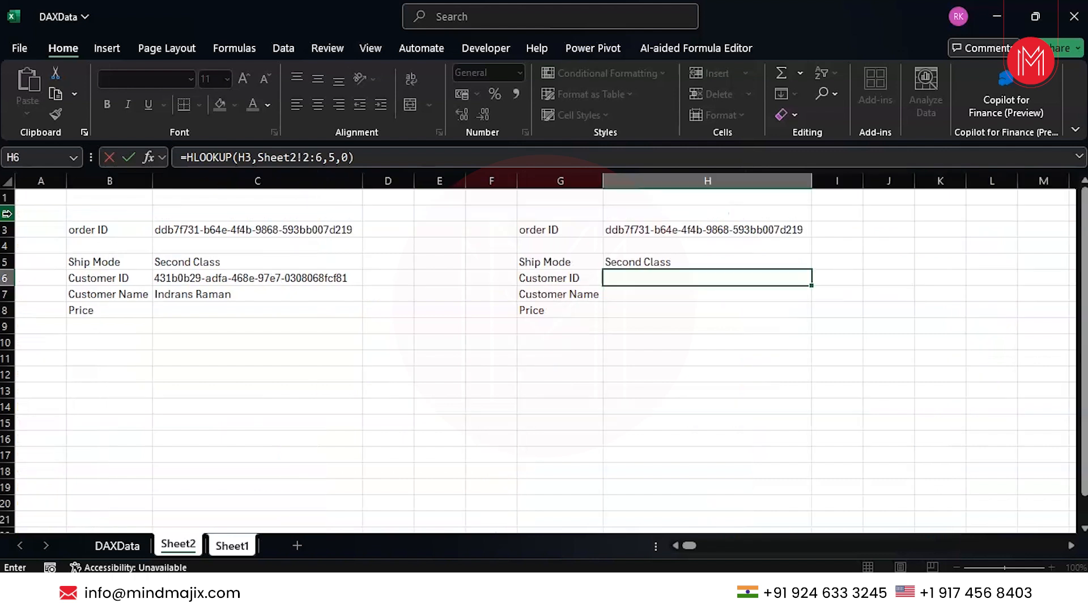
text(=)
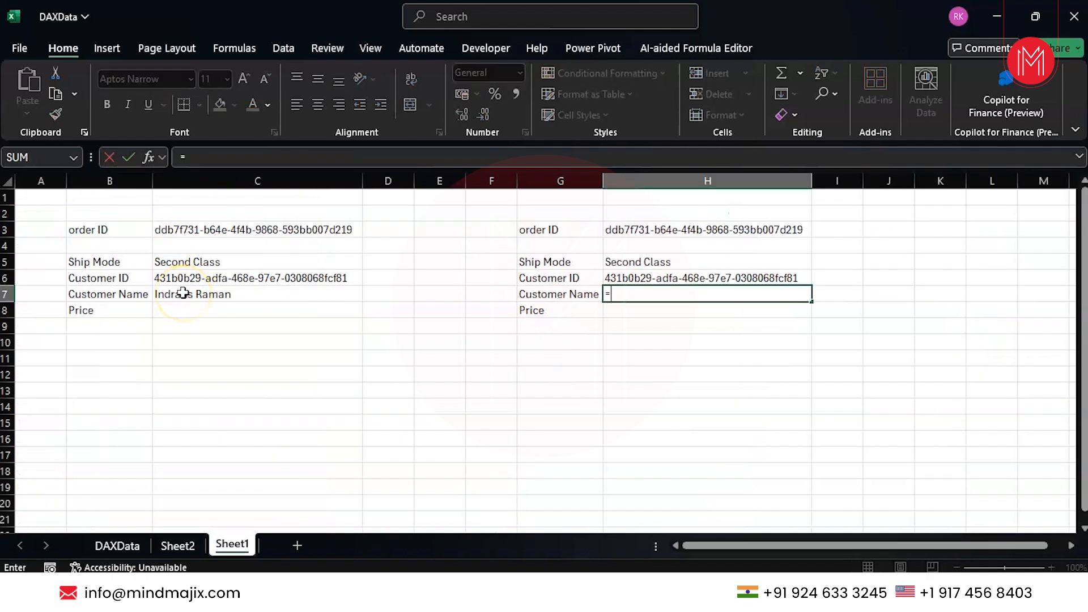
text(h)
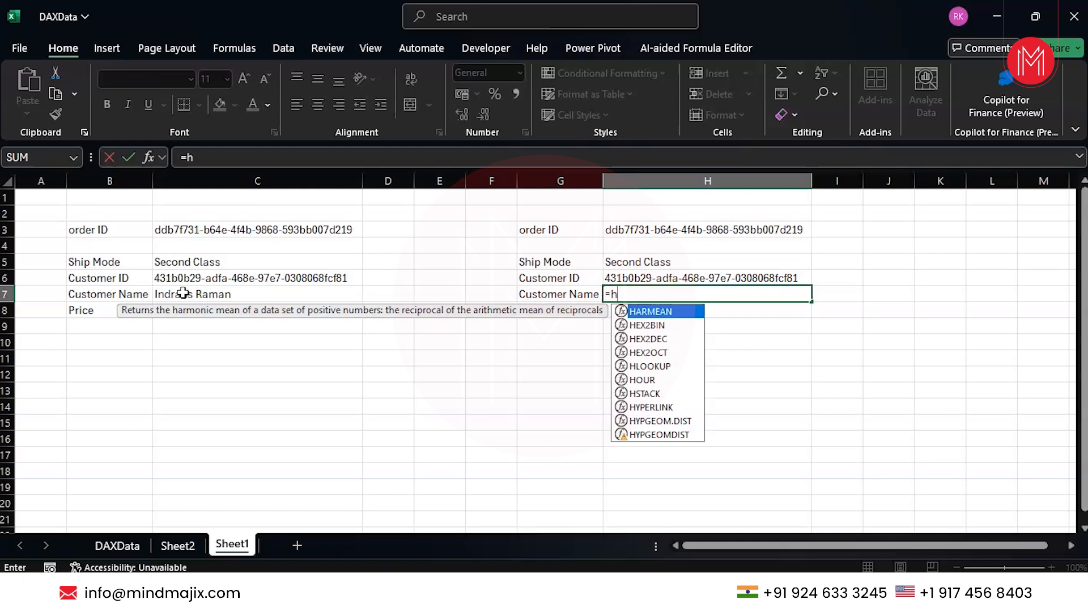
text(loo)
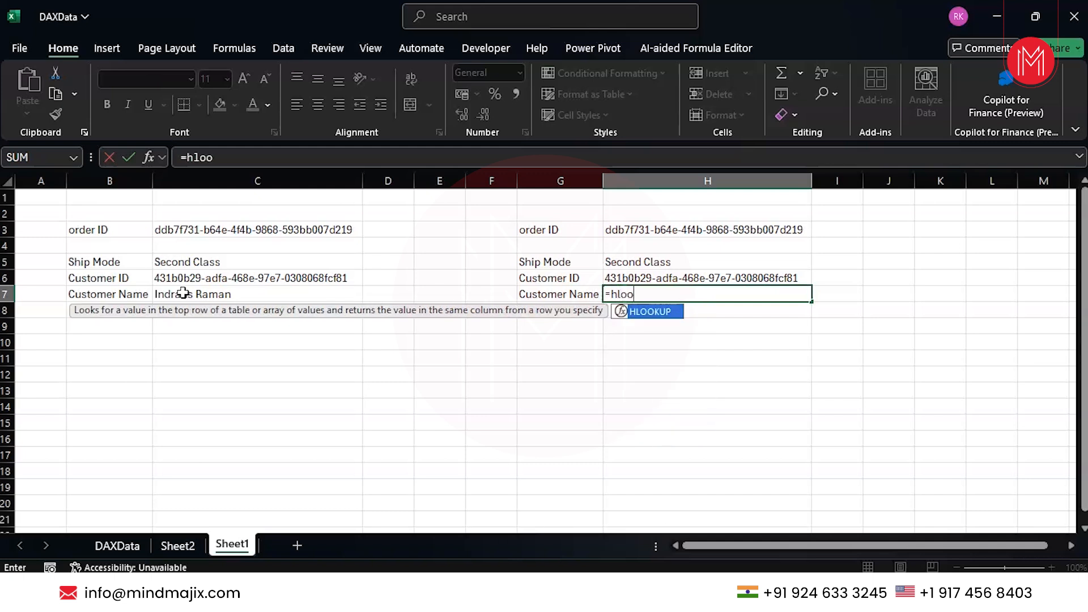
key(Tab)
click(655, 232)
text(,)
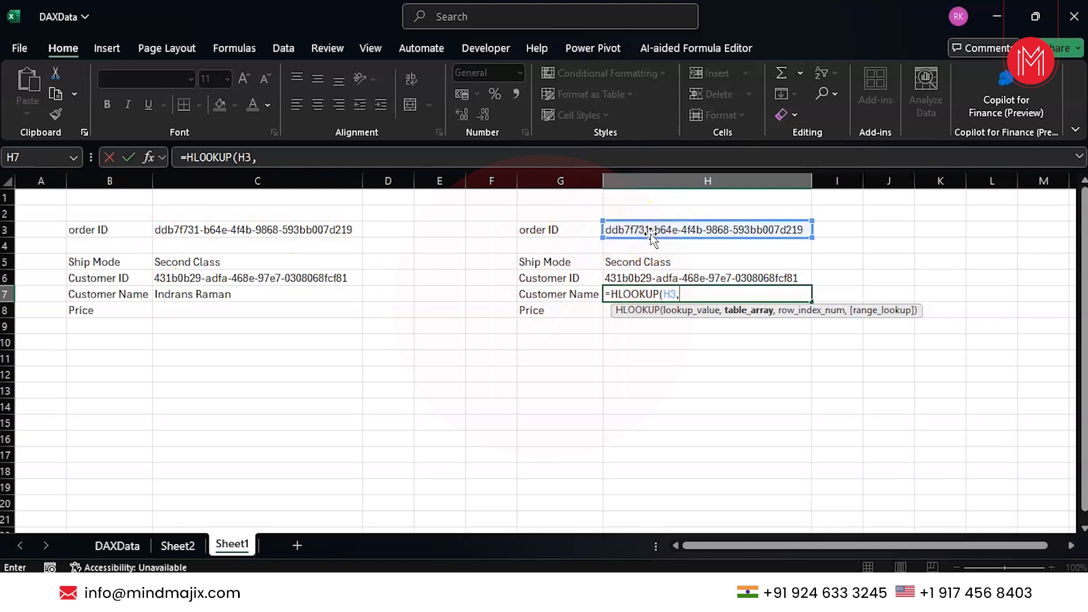
click(178, 545)
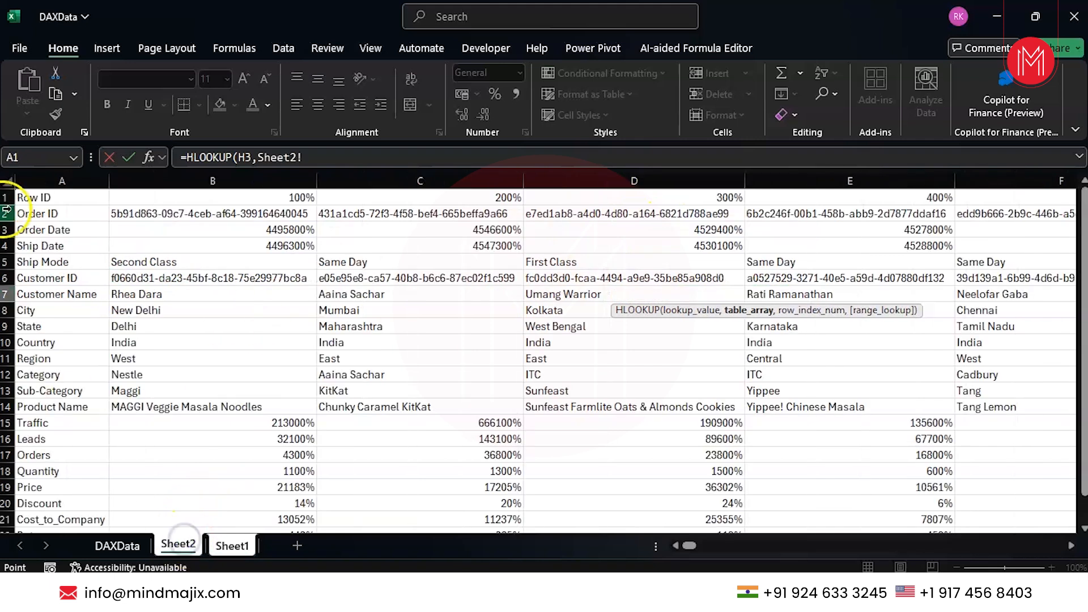
drag(6, 213, 6, 300)
Complete the Customer Name lookup with row index 6 and FALSE exact match
text(,)
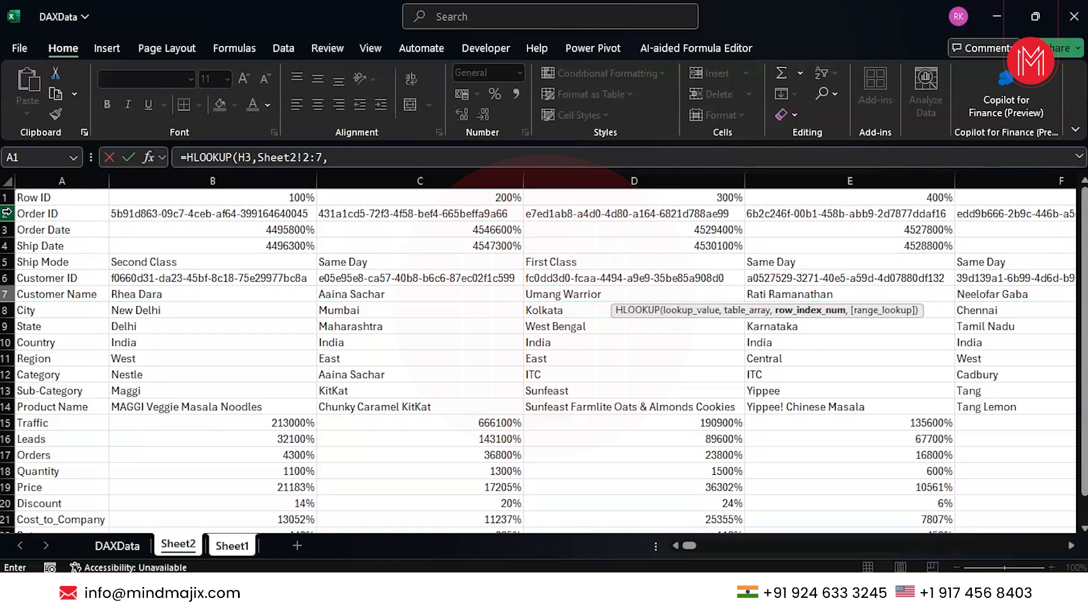
text(6,)
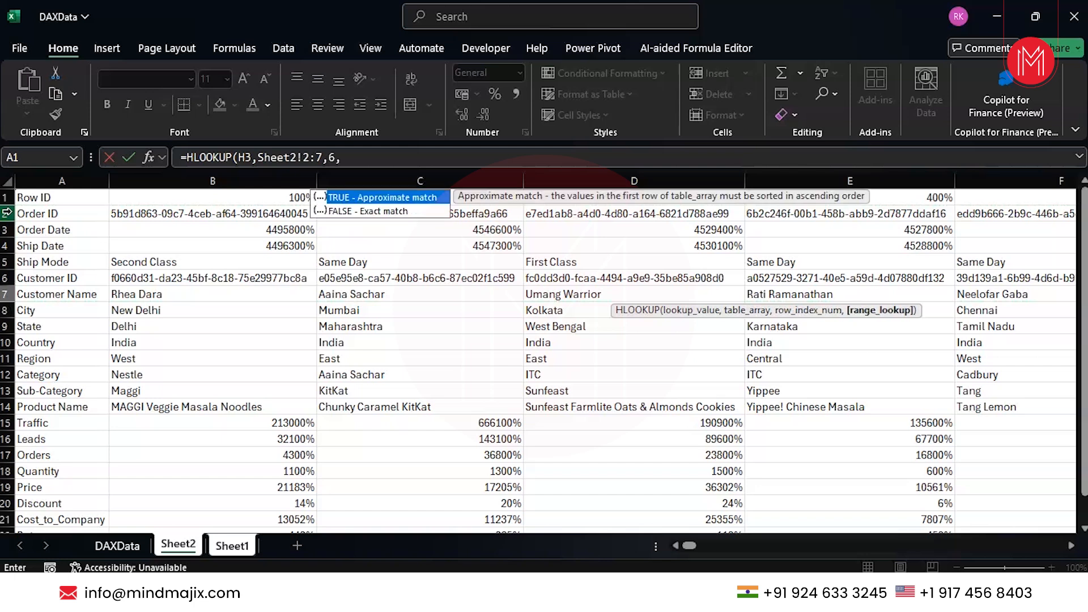
key(Down)
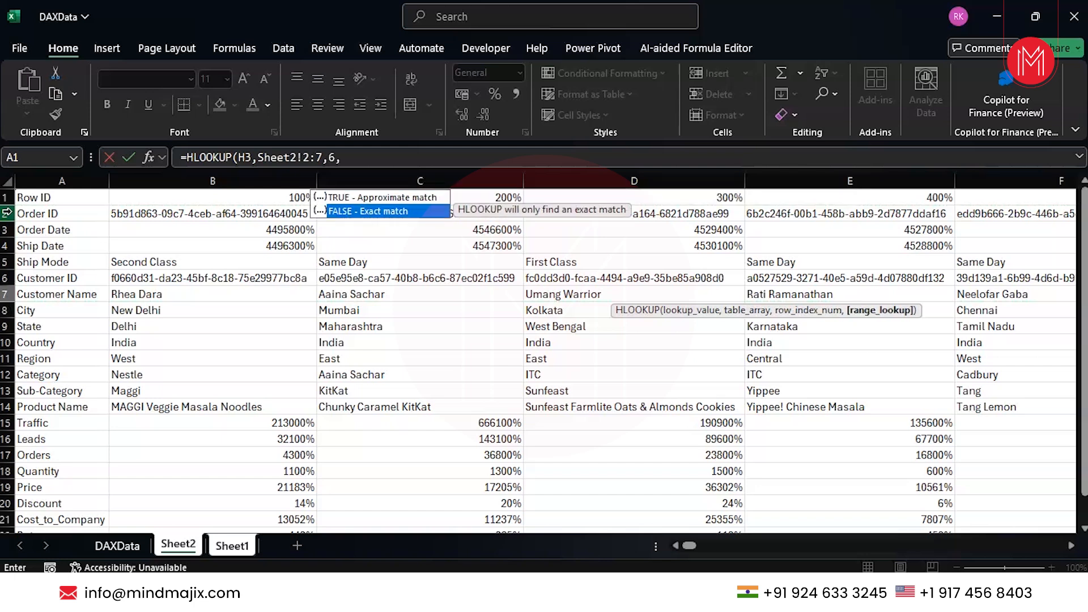
key(Tab)
text())
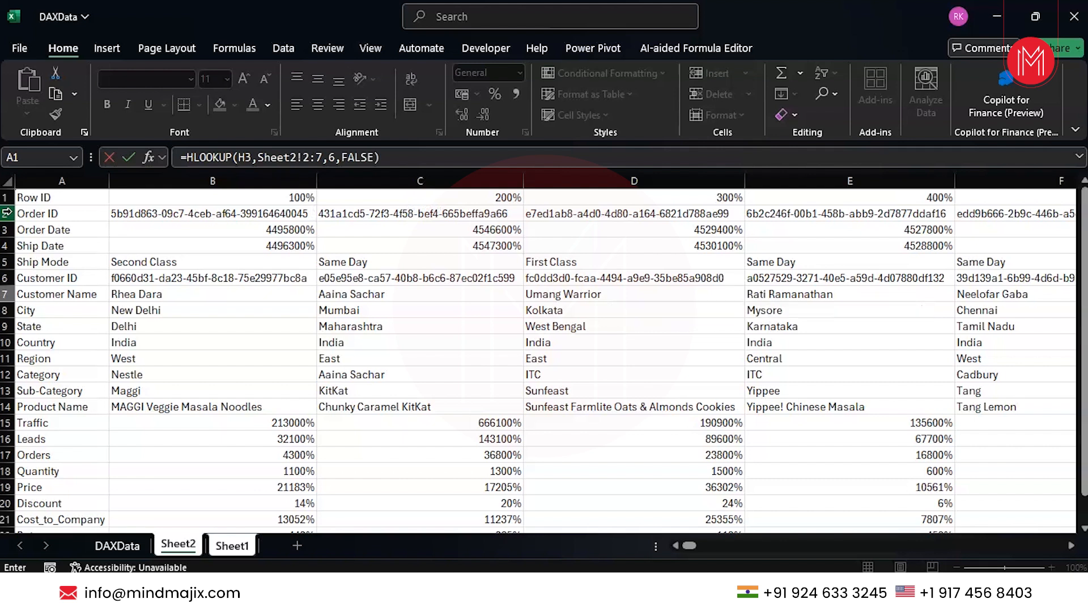
key(Escape)
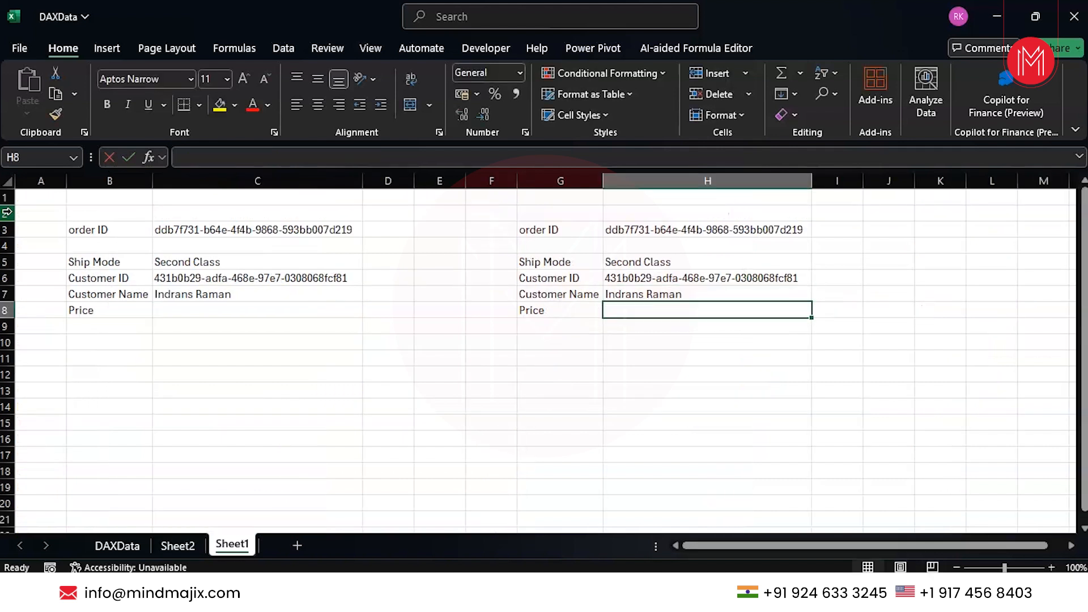
Select the empty Price value cell H8 next to the Price label
click(581, 312)
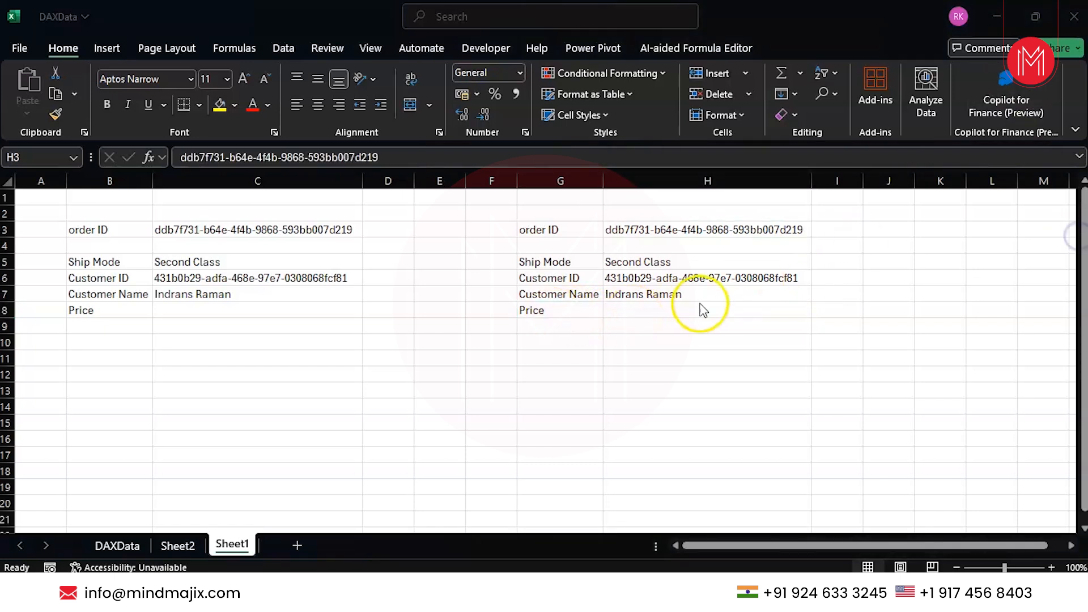
click(697, 304)
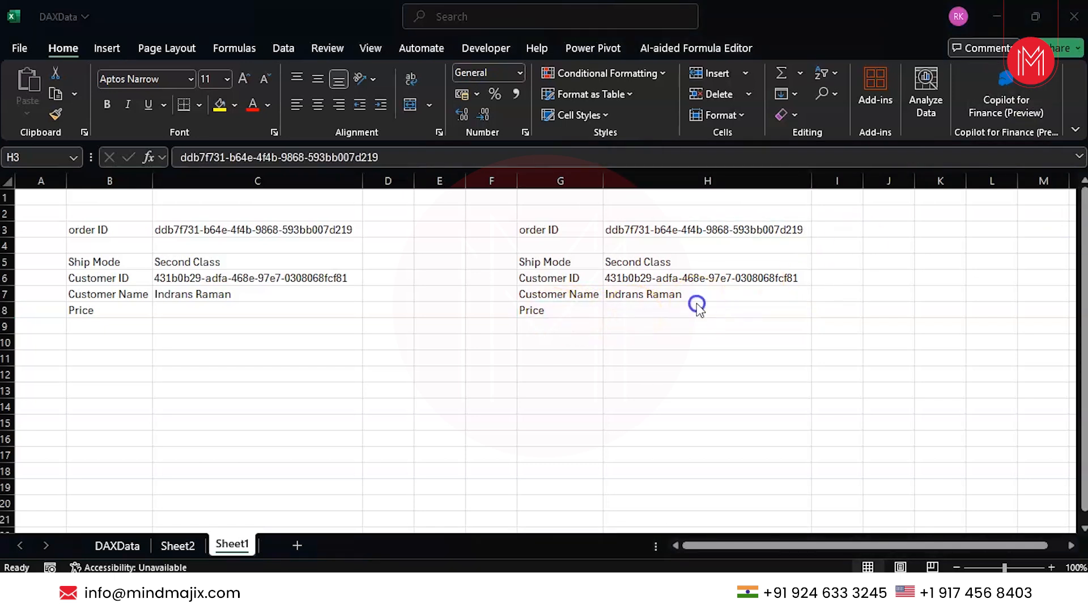
click(696, 306)
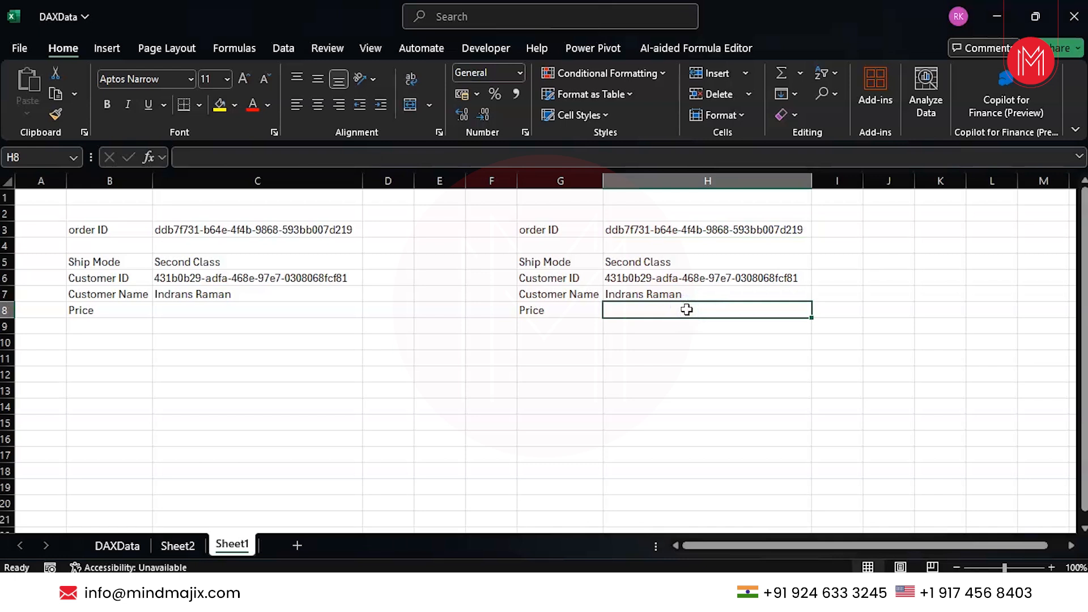